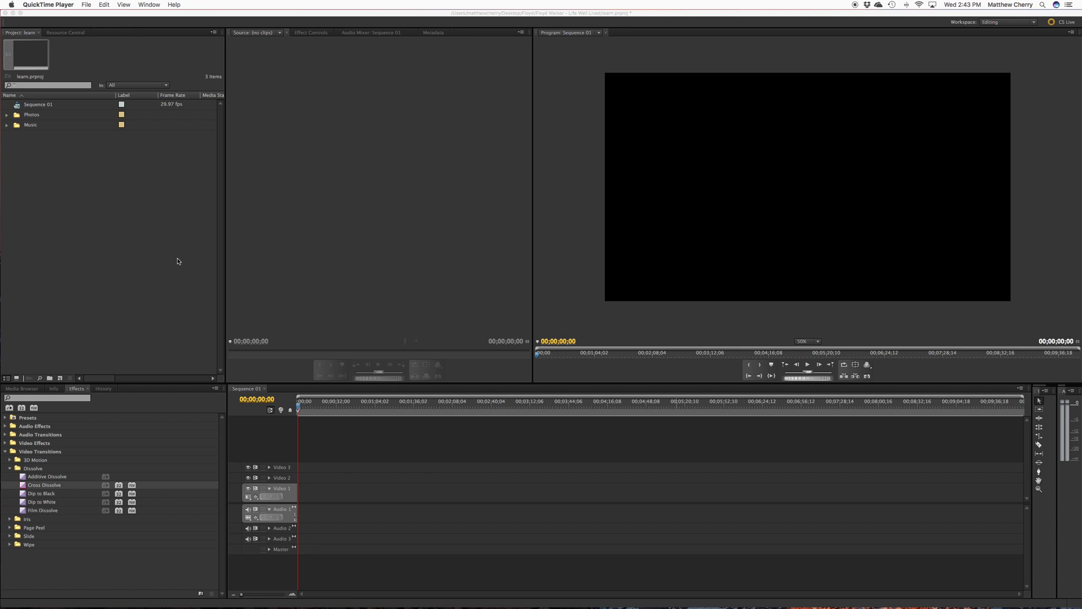
Glance at the three songs in the Music bin, then expand the Photos bin to list its numbered stills.
{"action": "left_click", "coordinate": [150, 248]}
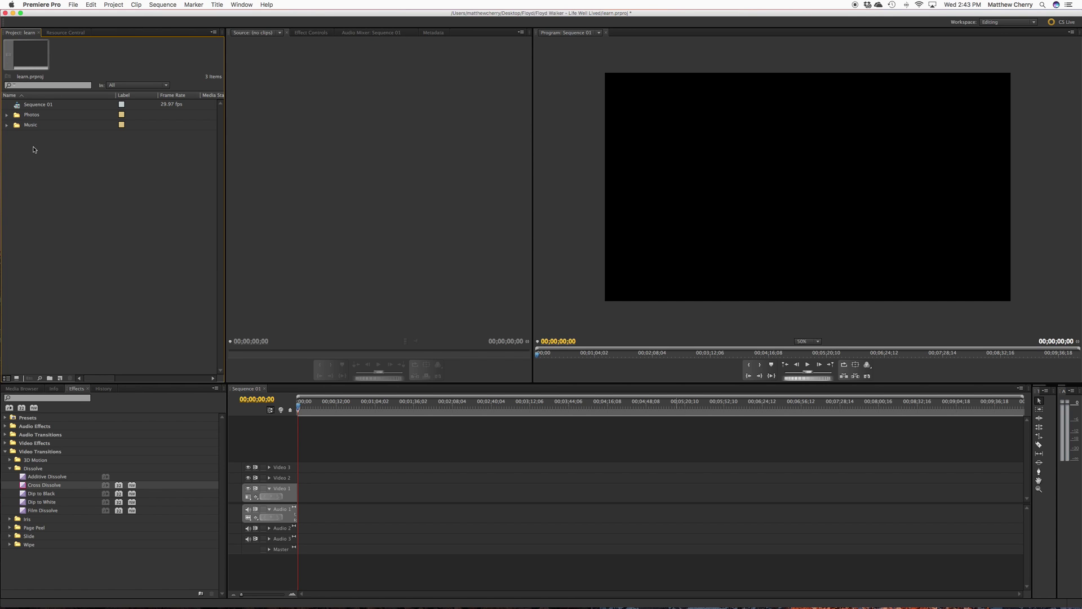
{"action": "left_click", "coordinate": [8, 125]}
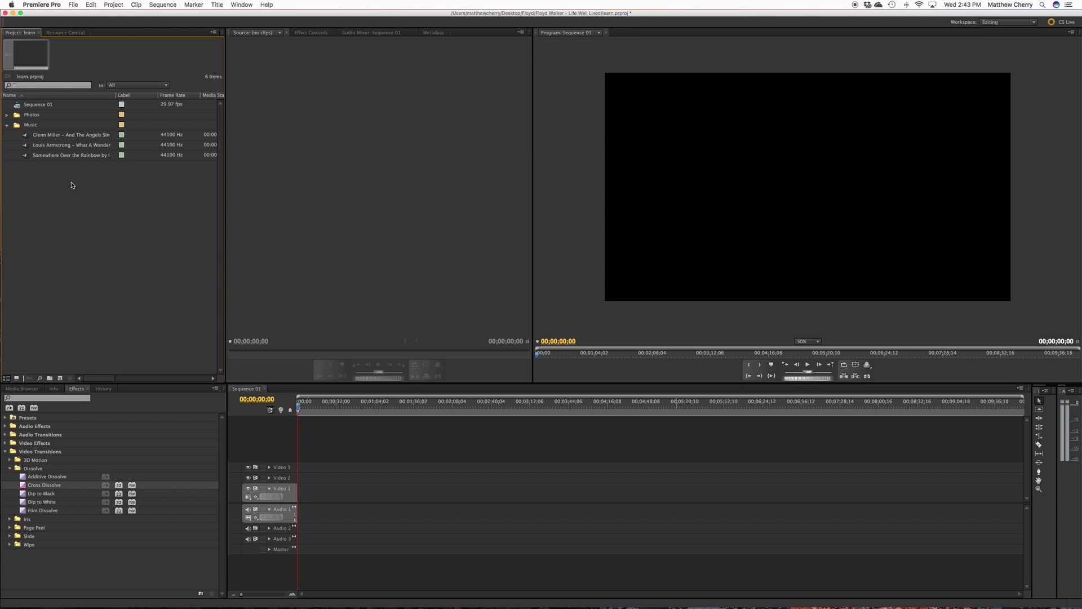
{"action": "left_click", "coordinate": [7, 125]}
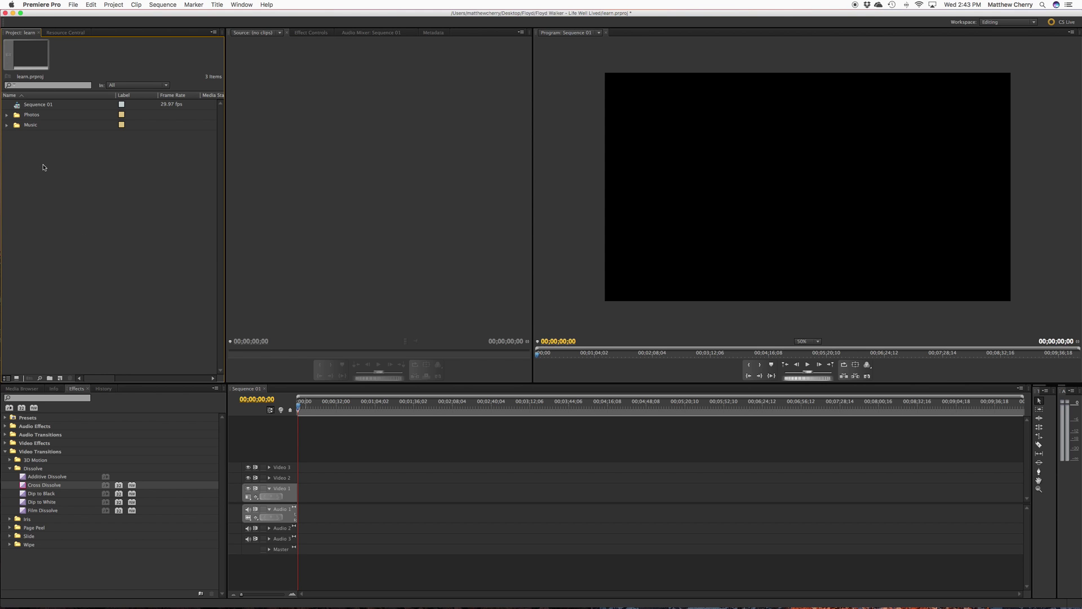
{"action": "left_click", "coordinate": [7, 115]}
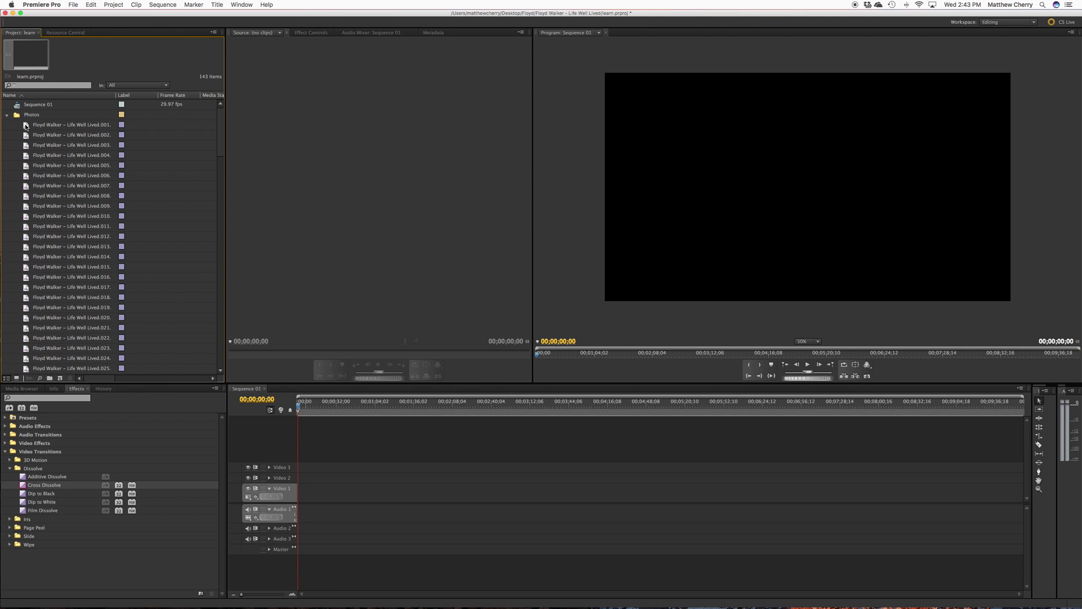
Select photos 001 through 140 in the Photos bin and drop them onto Video 1 of Sequence 01.
{"action": "left_click", "coordinate": [8, 116]}
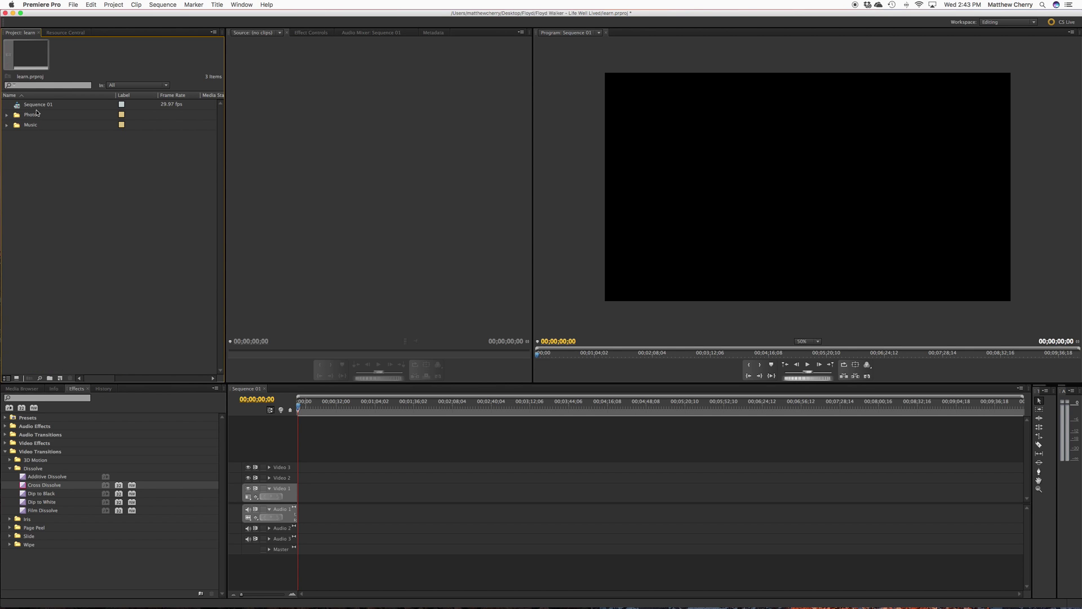
{"action": "left_click", "coordinate": [6, 115]}
{"action": "left_click", "coordinate": [25, 127]}
{"action": "scroll", "coordinate": [26, 169], "scroll_direction": "down", "scroll_amount": 15}
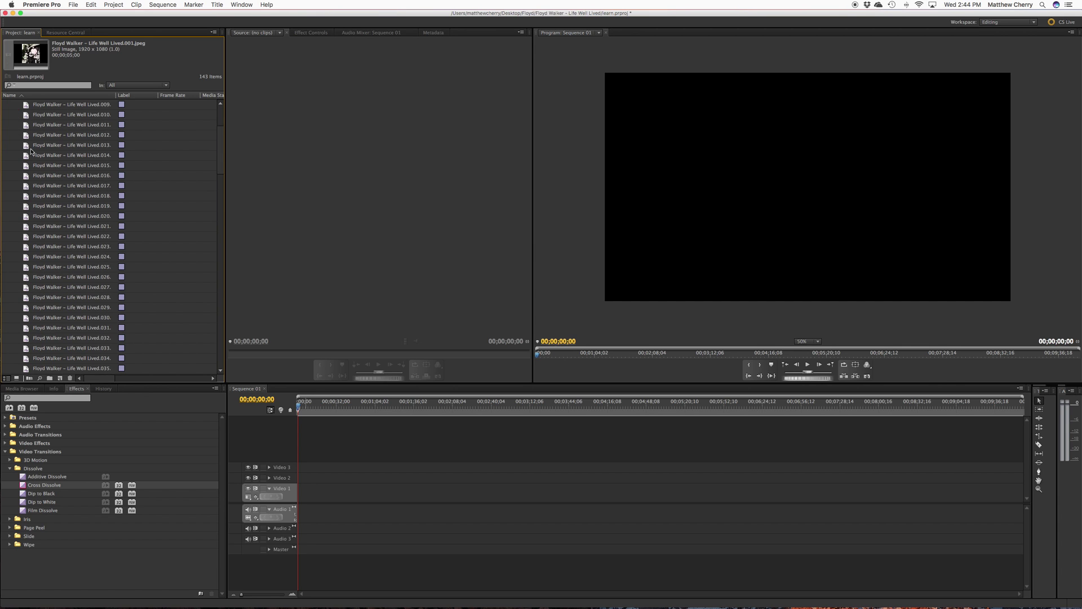
{"action": "left_click", "coordinate": [28, 361], "text": "shift"}
{"action": "scroll", "coordinate": [38, 248], "scroll_direction": "up", "scroll_amount": 15}
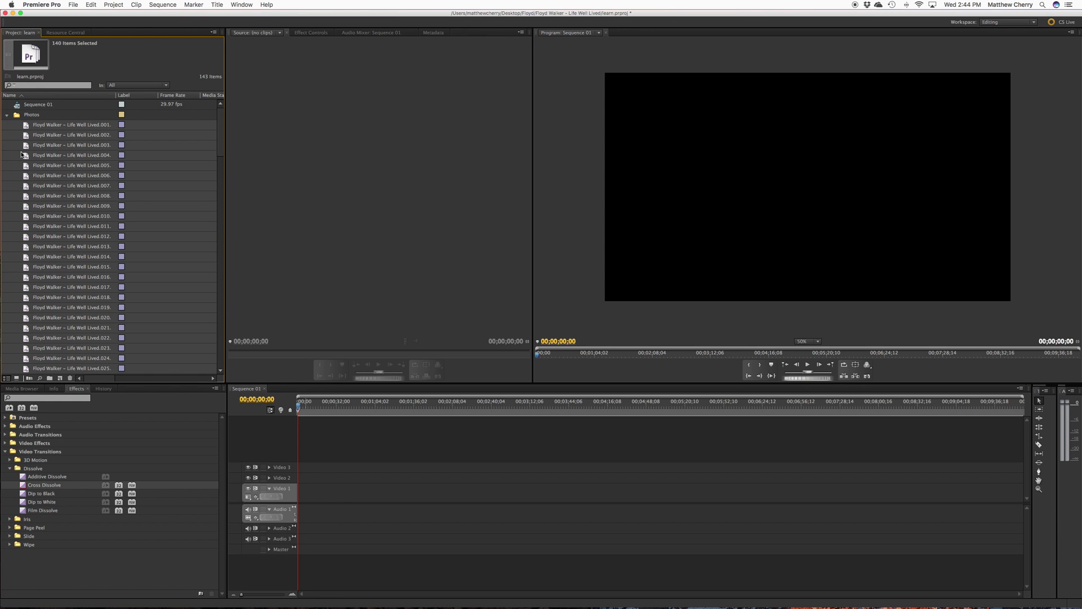
{"action": "left_click_drag", "start_coordinate": [28, 131], "coordinate": [299, 493]}
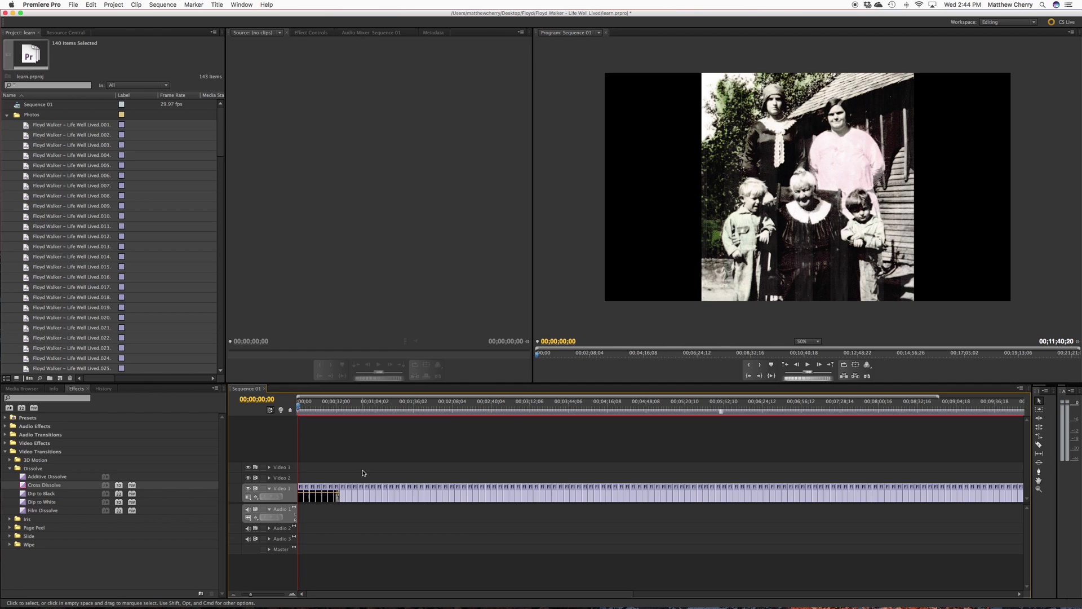
{"action": "scroll", "coordinate": [541, 521], "scroll_direction": "right", "scroll_amount": 5}
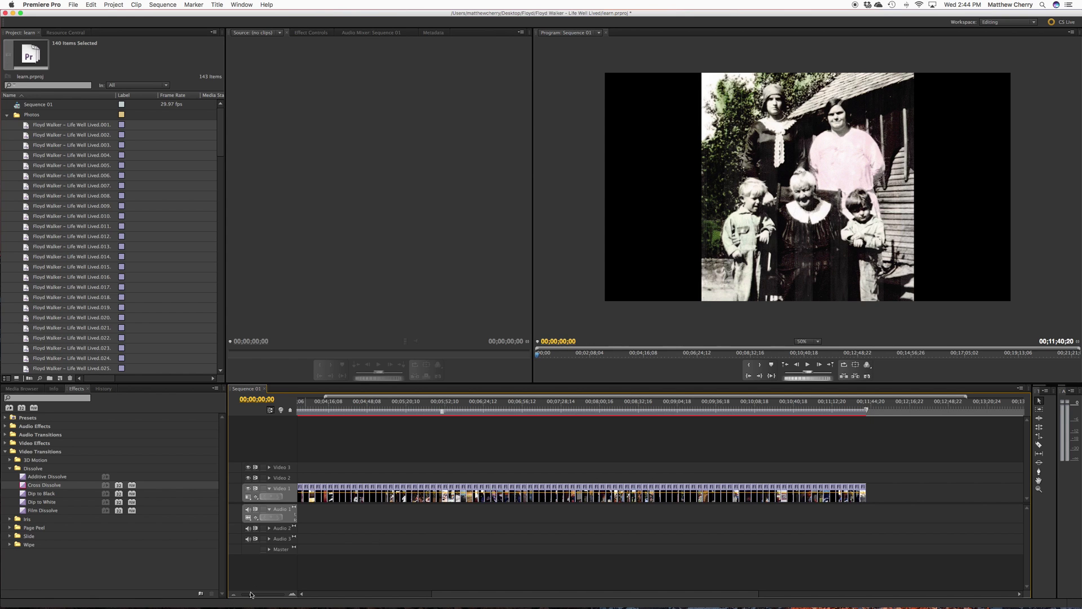
Zoom out to show the full 11;40;20 sequence and marquee-select all 140 photo clips.
{"action": "left_click_drag", "start_coordinate": [250, 594], "coordinate": [246, 594]}
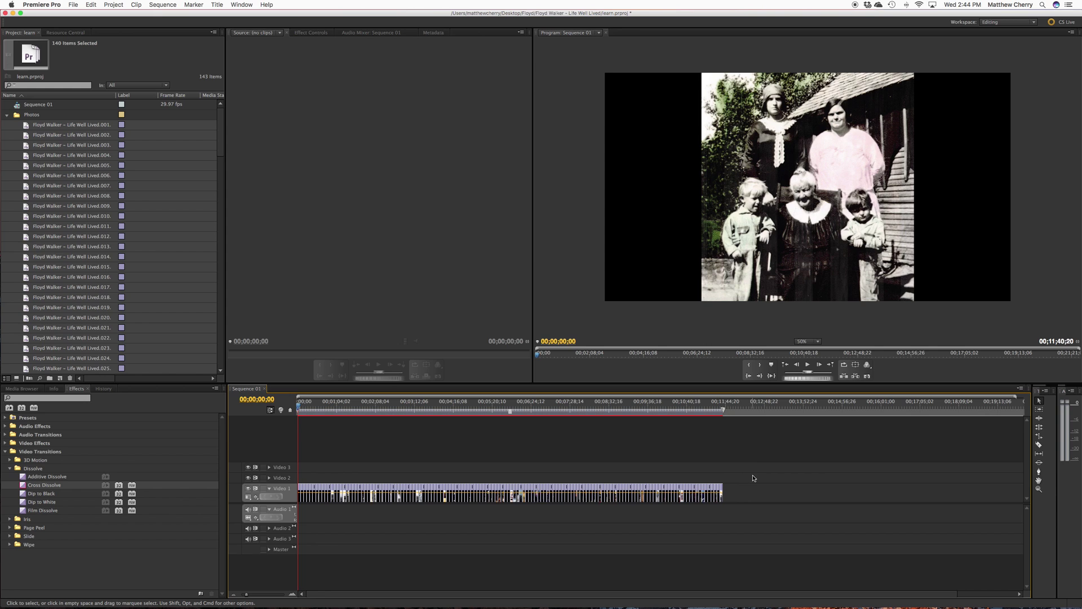
{"action": "left_click_drag", "start_coordinate": [751, 475], "coordinate": [298, 490]}
{"action": "scroll", "coordinate": [580, 490], "scroll_direction": "right", "scroll_amount": 2}
{"action": "scroll", "coordinate": [581, 490], "scroll_direction": "left", "scroll_amount": 2}
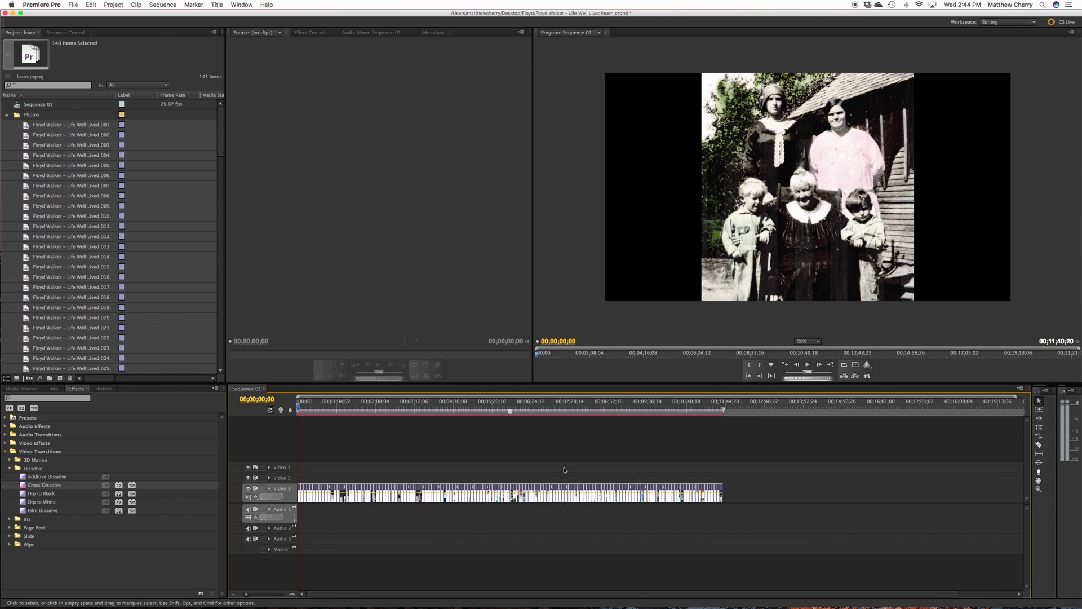
Set the selected photo clips' Speed/Duration to 00;00;04;00.
{"action": "right_click", "coordinate": [461, 489]}
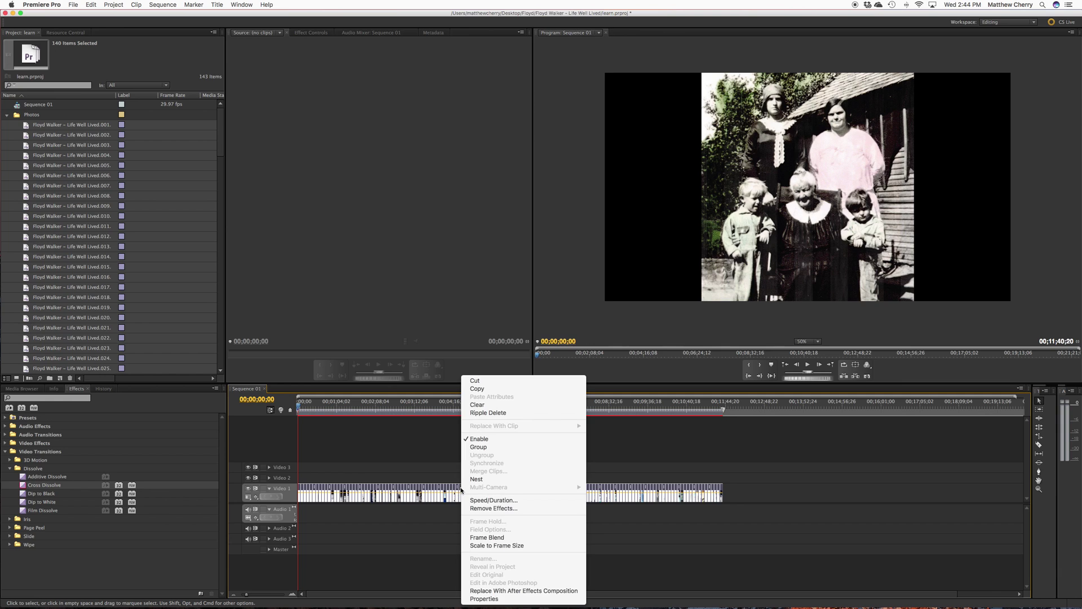
{"action": "left_click", "coordinate": [486, 502]}
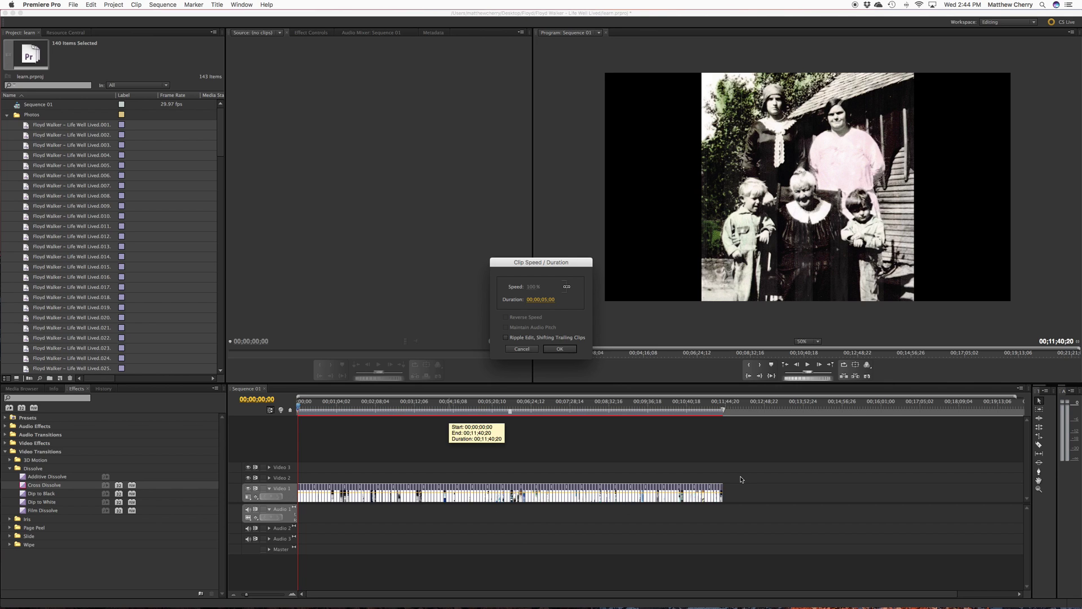
{"action": "left_click", "coordinate": [545, 300]}
{"action": "mouse_move", "coordinate": [545, 301]}
{"action": "left_mouse_down"}
{"action": "mouse_move", "coordinate": [528, 303]}
{"action": "mouse_move", "coordinate": [541, 305]}
{"action": "left_mouse_up"}
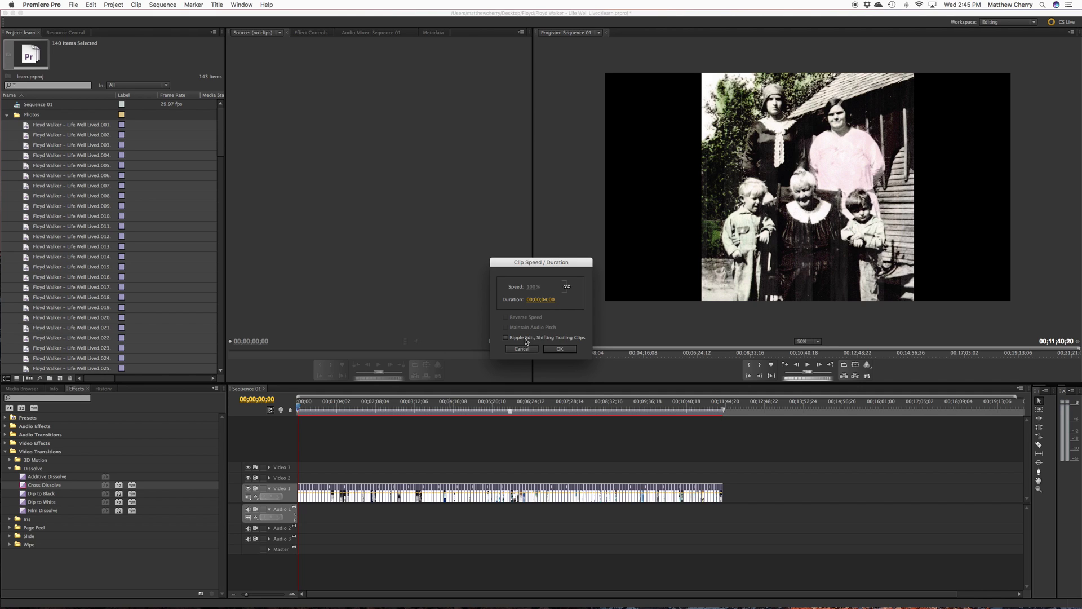
{"action": "left_click", "coordinate": [560, 348]}
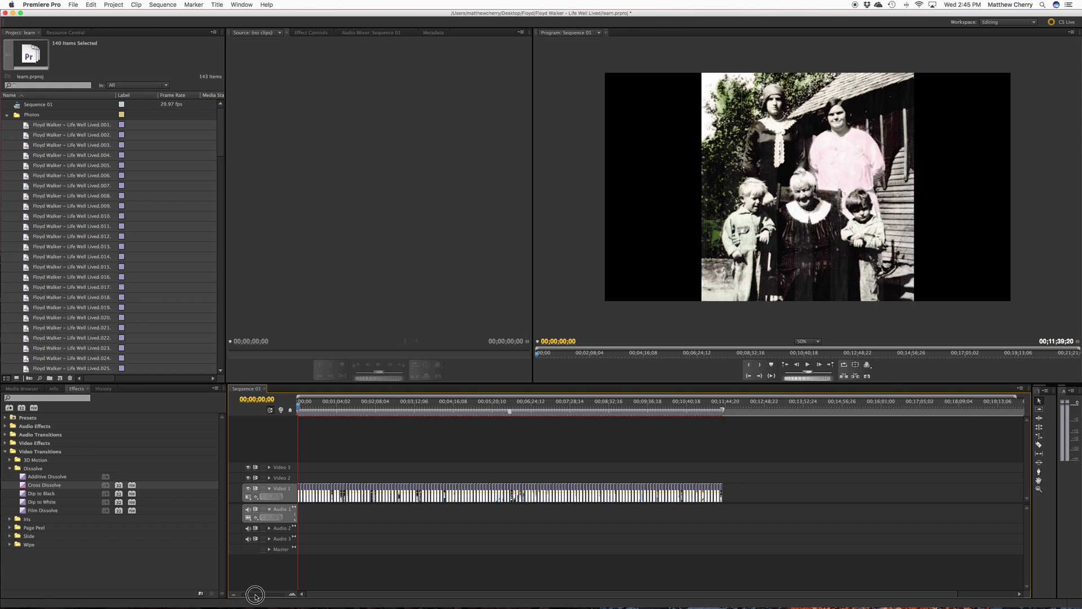
Ripple-delete the gap after the first photo so the 4-second clips butt together.
{"action": "key", "text": "equal"}
{"action": "key", "text": "equal"}
{"action": "key", "text": "equal"}
{"action": "key", "text": "equal"}
{"action": "key", "text": "equal"}
{"action": "left_click_drag", "start_coordinate": [383, 401], "coordinate": [392, 402]}
{"action": "left_click", "coordinate": [386, 492]}
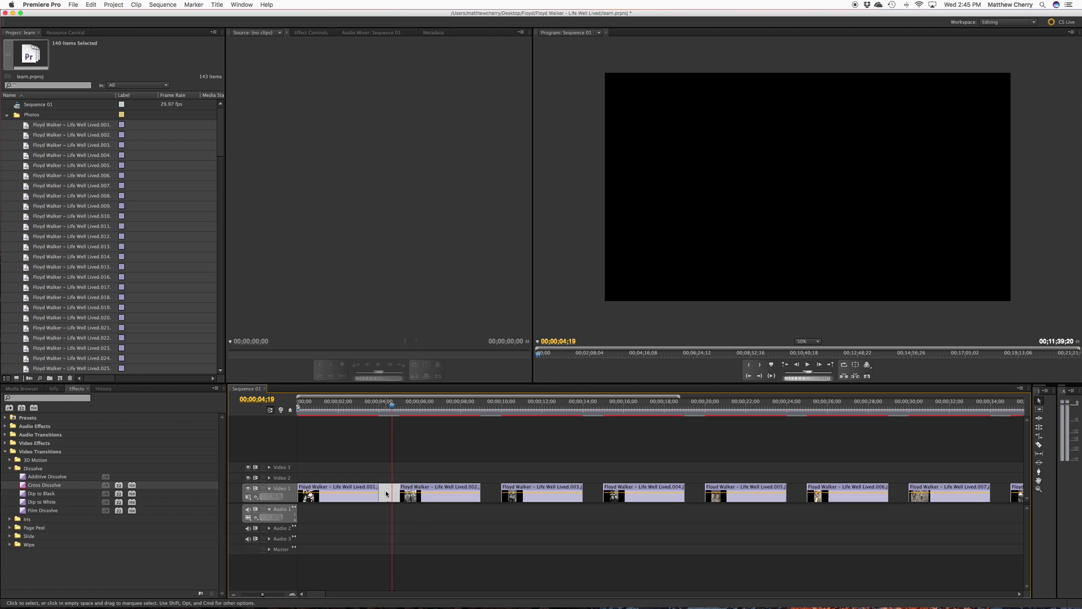
{"action": "right_click", "coordinate": [387, 492]}
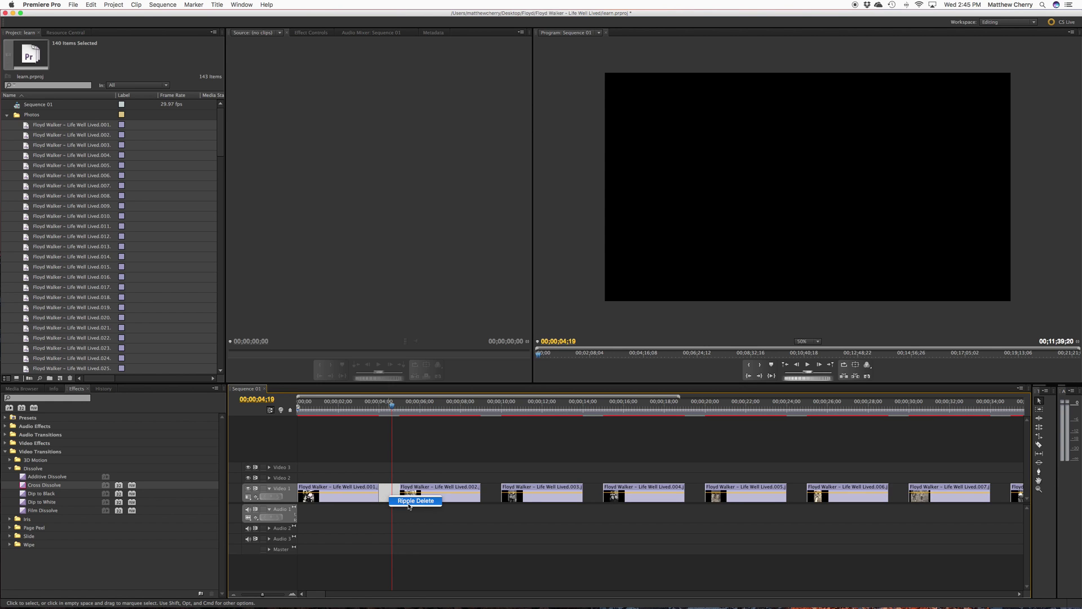
{"action": "left_click", "coordinate": [397, 499]}
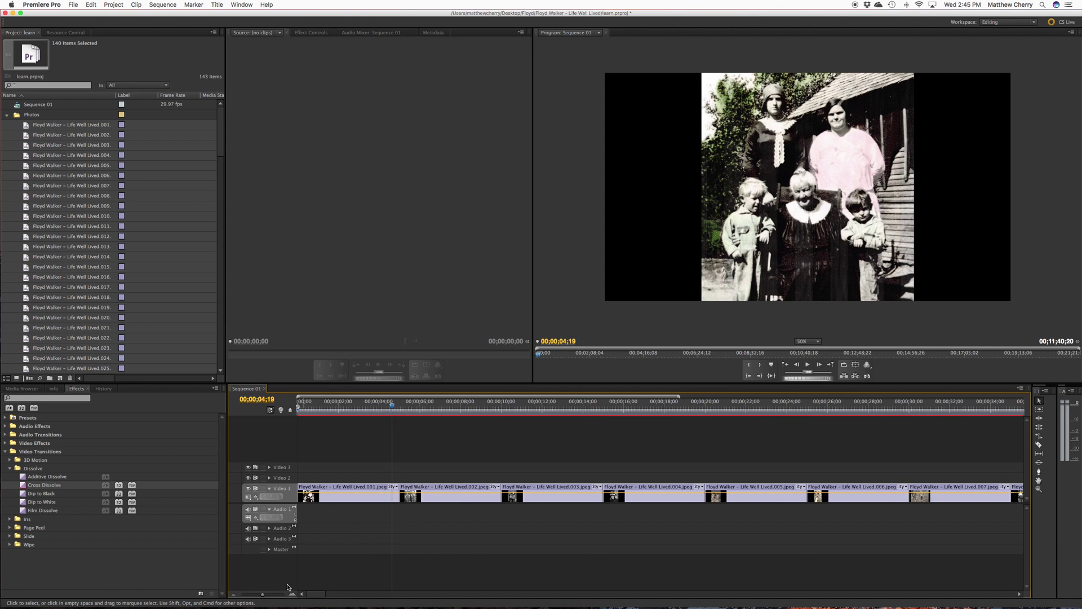
{"action": "left_click_drag", "start_coordinate": [262, 594], "coordinate": [243, 594]}
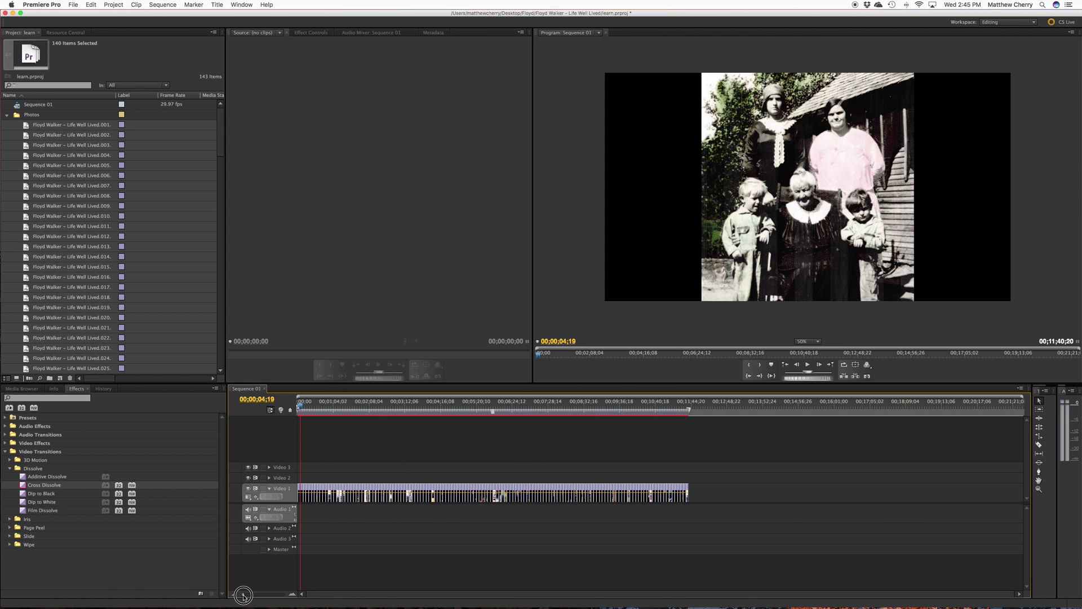
{"action": "left_click_drag", "start_coordinate": [731, 470], "coordinate": [282, 514]}
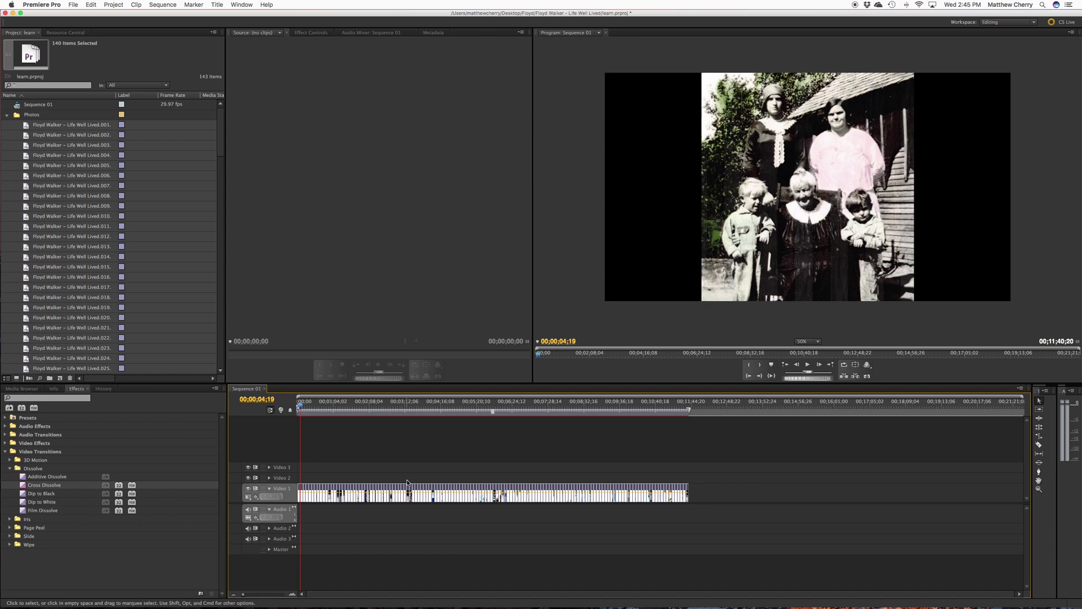
{"action": "right_click", "coordinate": [408, 492]}
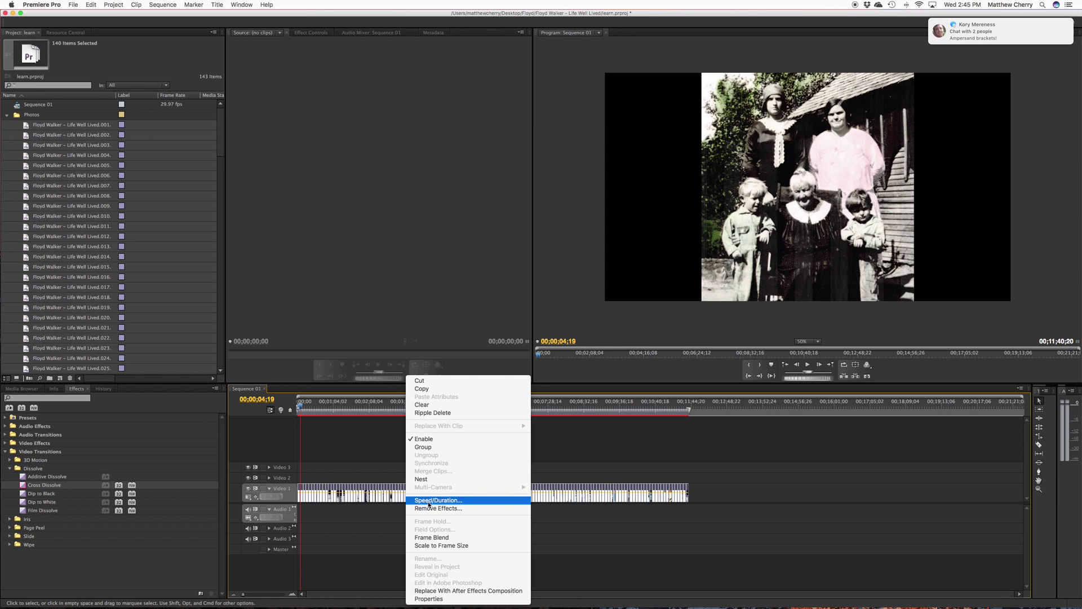
{"action": "left_click", "coordinate": [427, 500]}
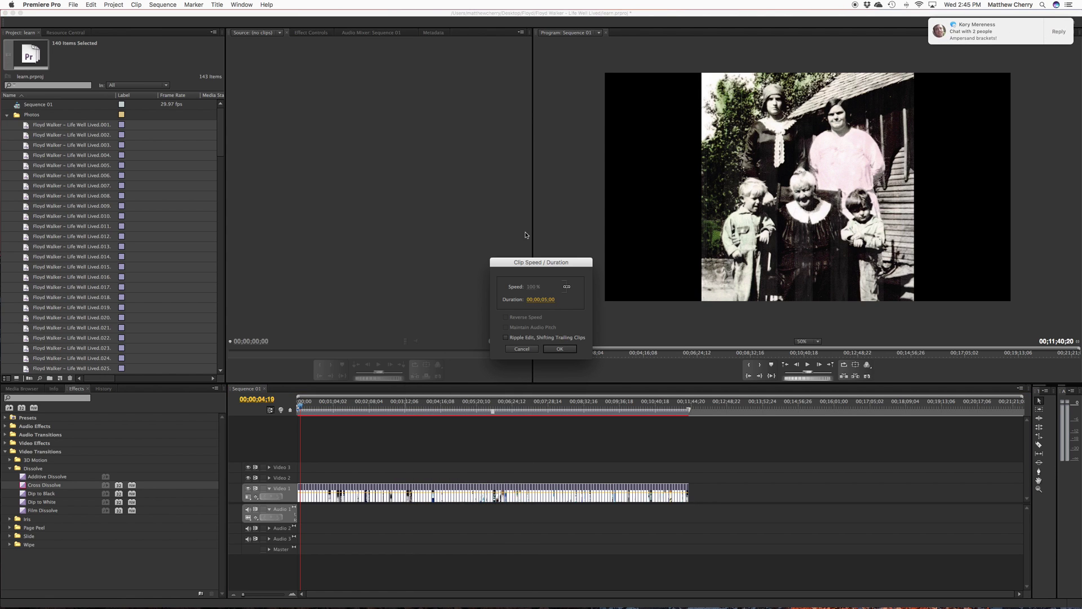
{"action": "left_click_drag", "start_coordinate": [552, 299], "coordinate": [533, 305]}
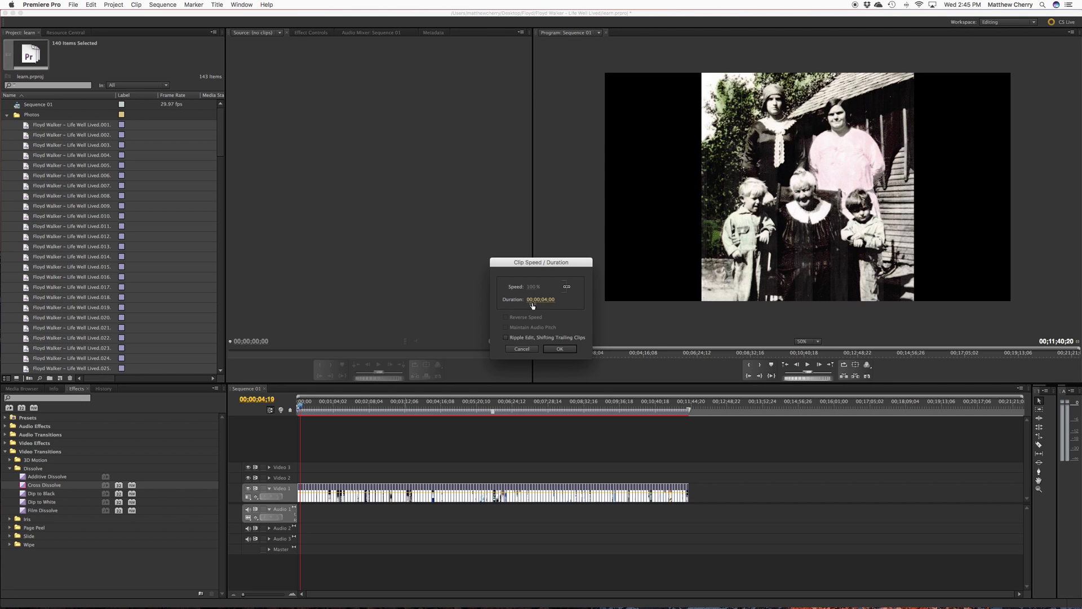
{"action": "left_click", "coordinate": [506, 337]}
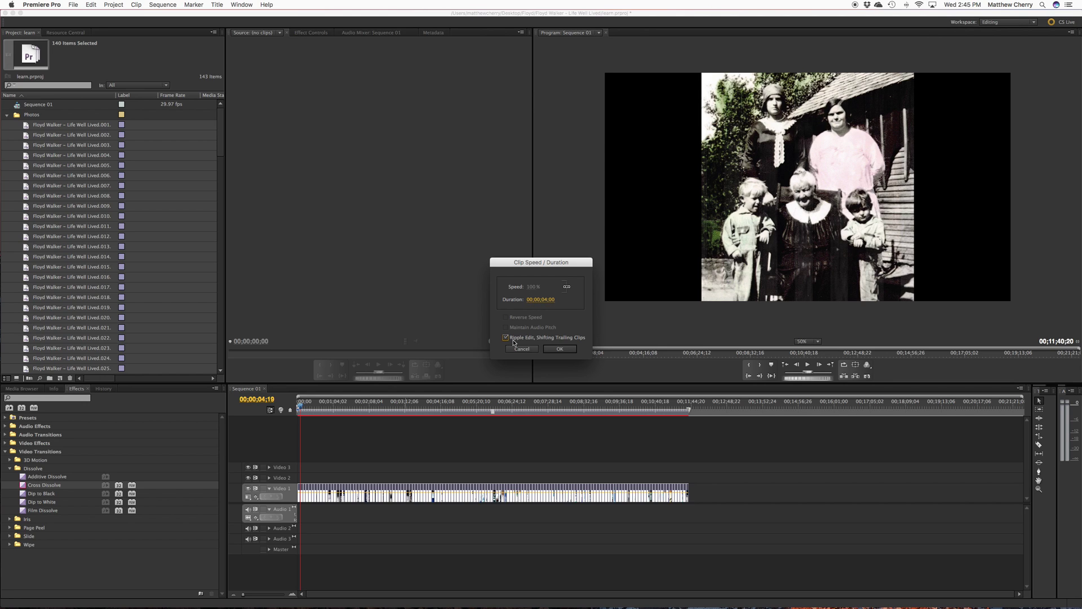
{"action": "left_click", "coordinate": [558, 349]}
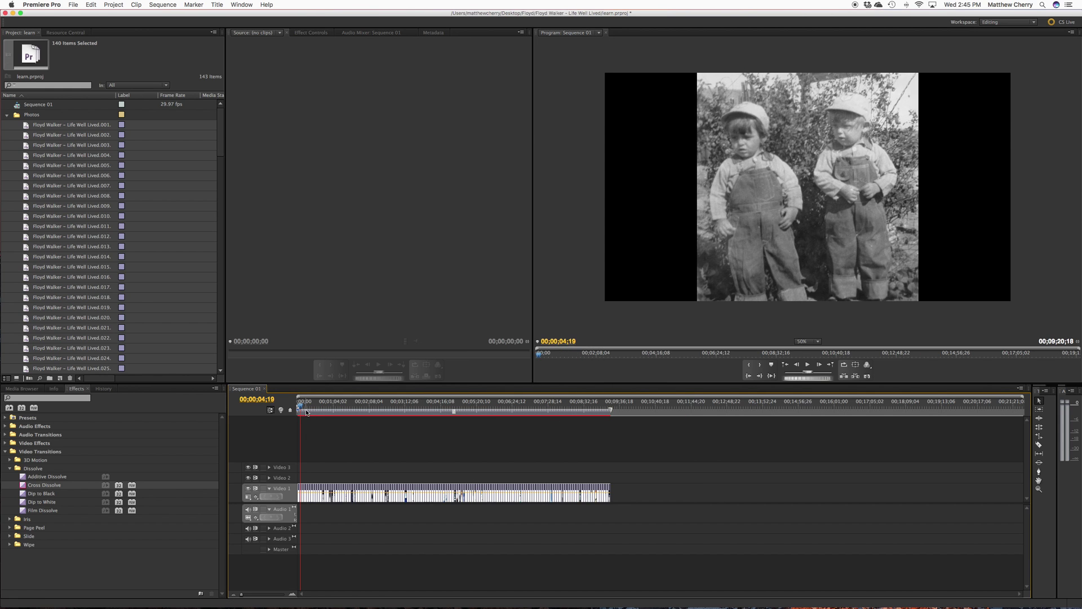
{"action": "left_click_drag", "start_coordinate": [306, 411], "coordinate": [415, 416]}
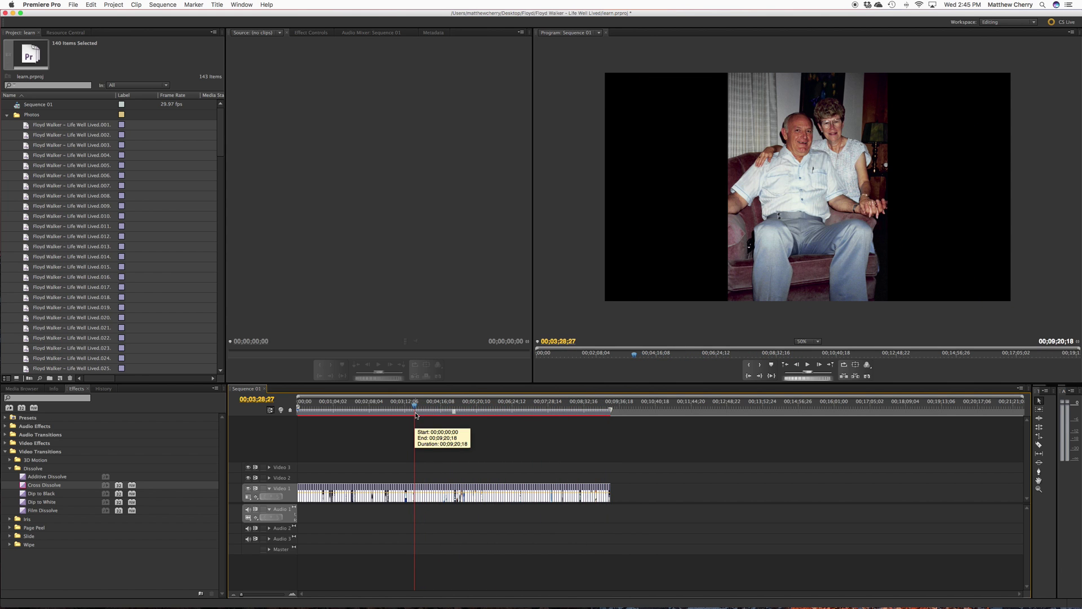
{"action": "left_click_drag", "start_coordinate": [458, 458], "coordinate": [427, 460]}
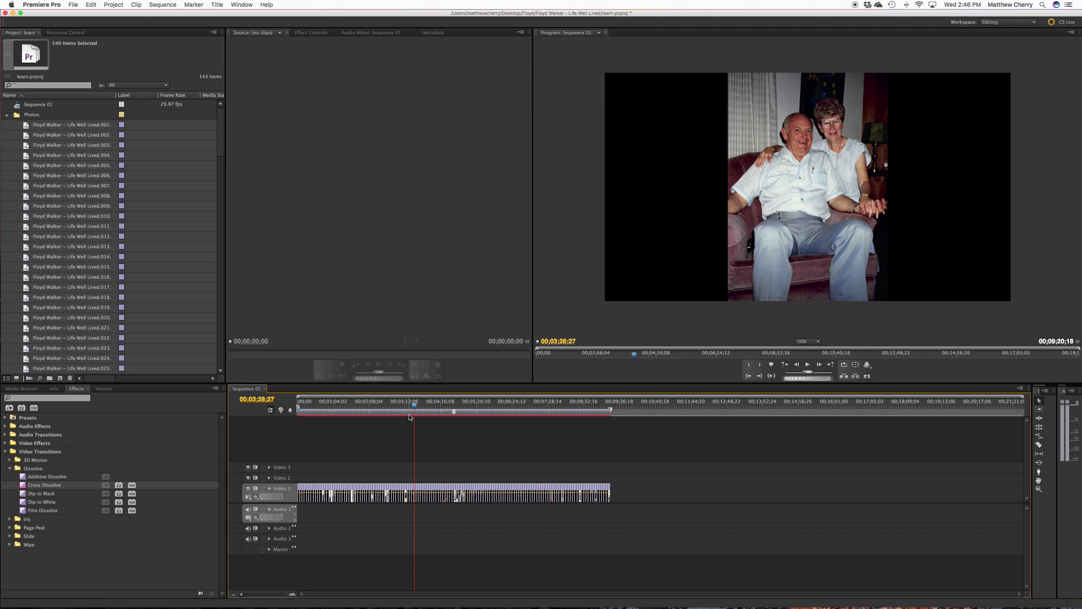
Shift all Video 1 photo clips later to leave room before the first photo.
{"action": "left_click", "coordinate": [385, 406]}
{"action": "key", "text": "Home"}
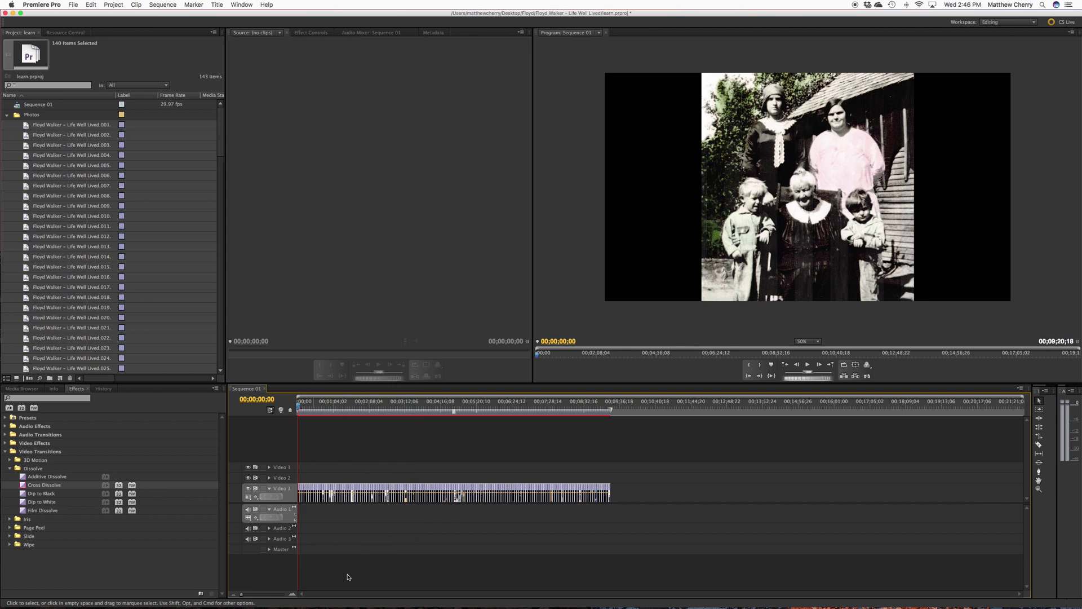
{"action": "mouse_move", "coordinate": [241, 593]}
{"action": "left_mouse_down"}
{"action": "mouse_move", "coordinate": [262, 595]}
{"action": "mouse_move", "coordinate": [246, 595]}
{"action": "left_mouse_up"}
{"action": "left_click_drag", "start_coordinate": [709, 477], "coordinate": [280, 524]}
{"action": "left_click_drag", "start_coordinate": [359, 489], "coordinate": [374, 490]}
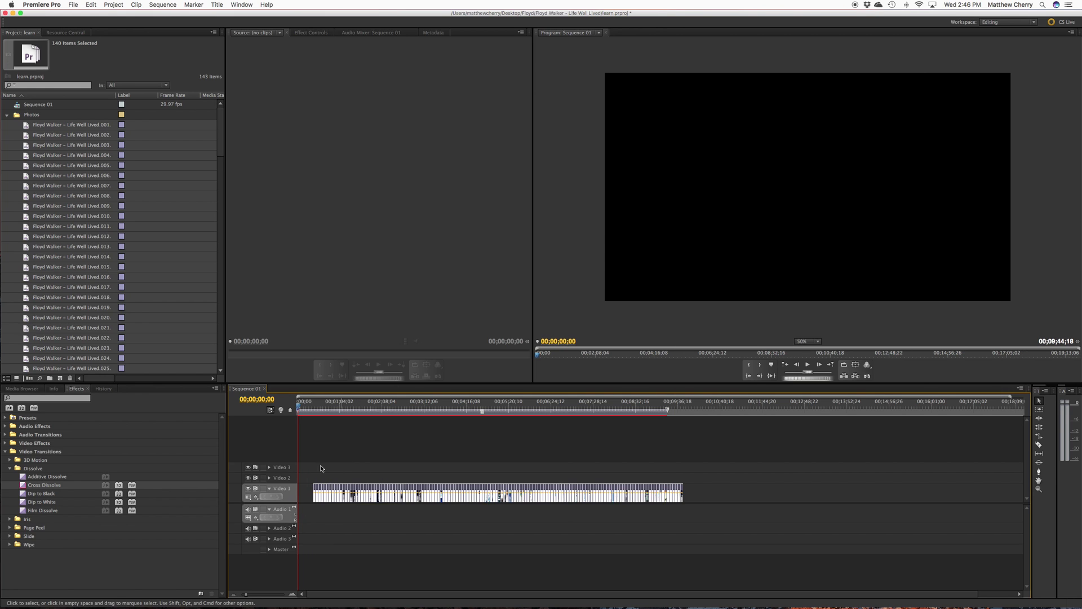
Extend the first photo's start earlier so it runs longer than 4 seconds.
{"action": "left_click", "coordinate": [314, 410]}
{"action": "left_click_drag", "start_coordinate": [313, 410], "coordinate": [315, 411]}
{"action": "left_click_drag", "start_coordinate": [243, 594], "coordinate": [261, 594]}
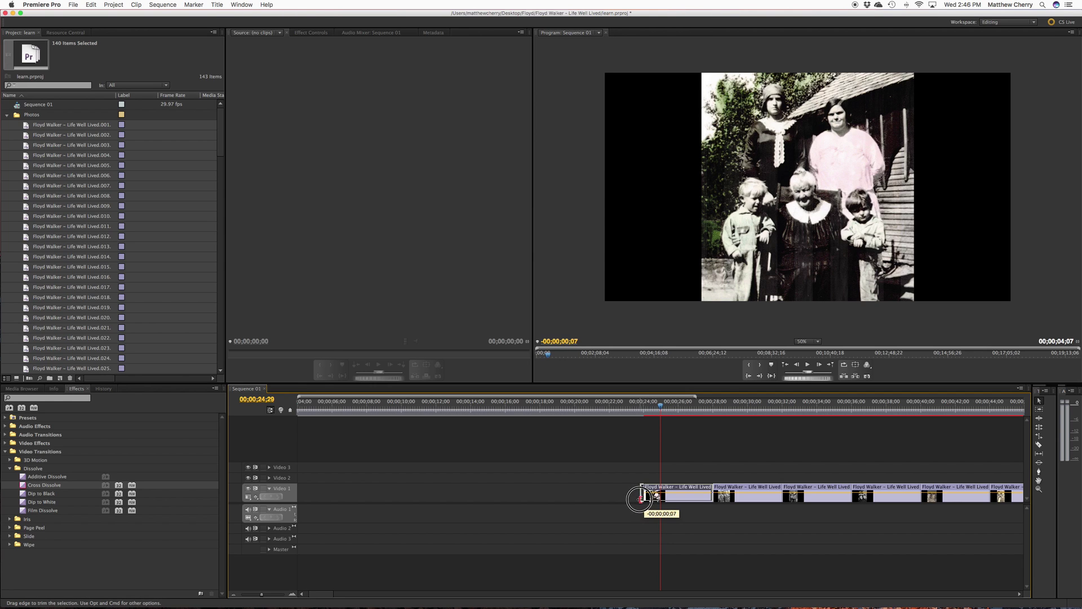
{"action": "left_click_drag", "start_coordinate": [640, 498], "coordinate": [582, 499]}
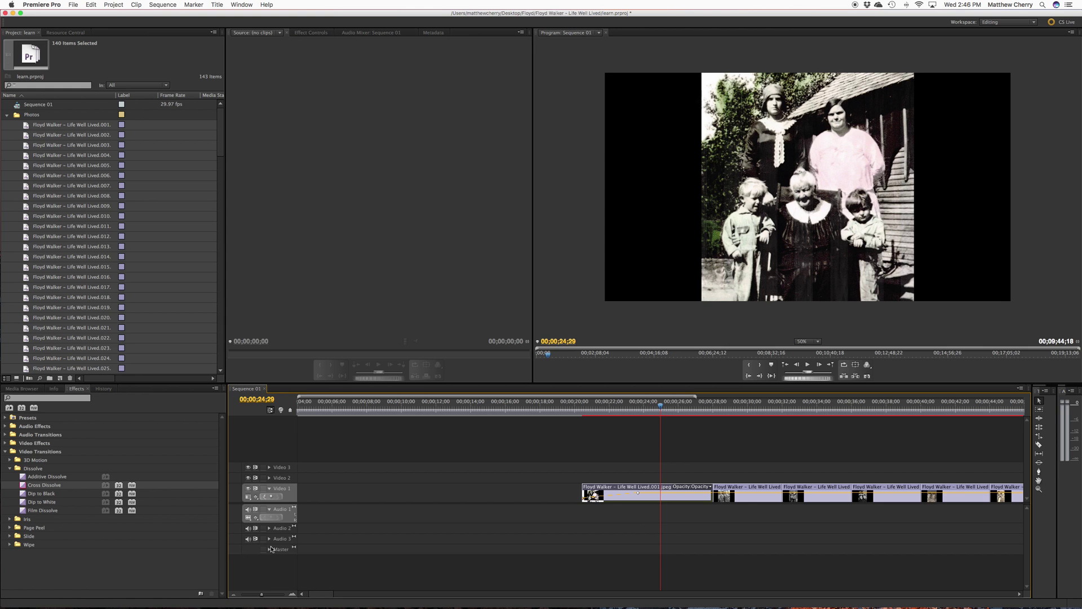
Trim the last photo's end outward to lengthen it.
{"action": "left_click_drag", "start_coordinate": [263, 595], "coordinate": [247, 594]}
{"action": "left_click", "coordinate": [684, 403]}
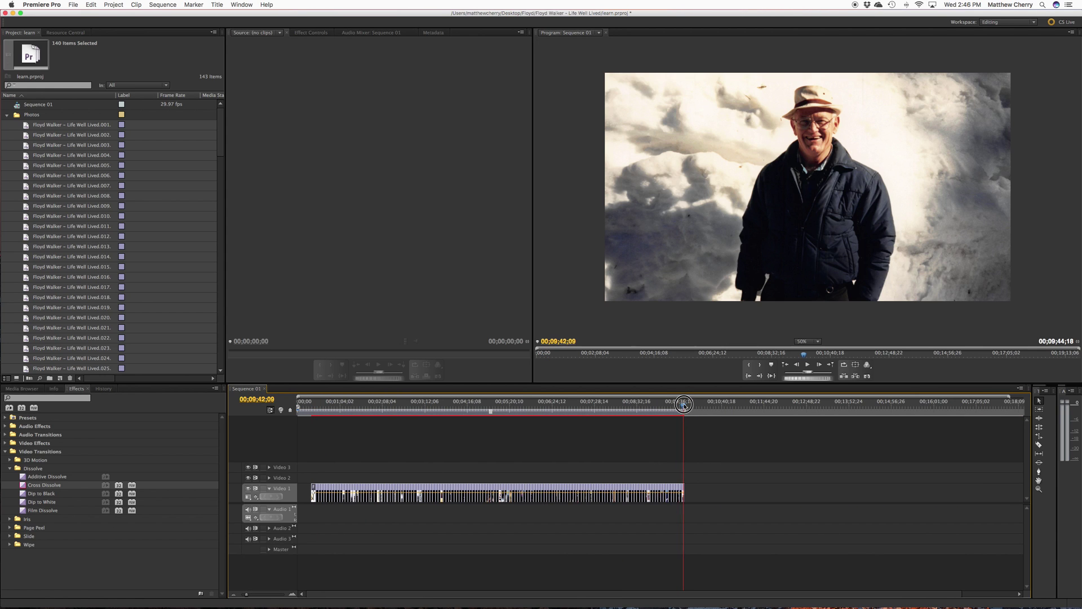
{"action": "left_click", "coordinate": [261, 595]}
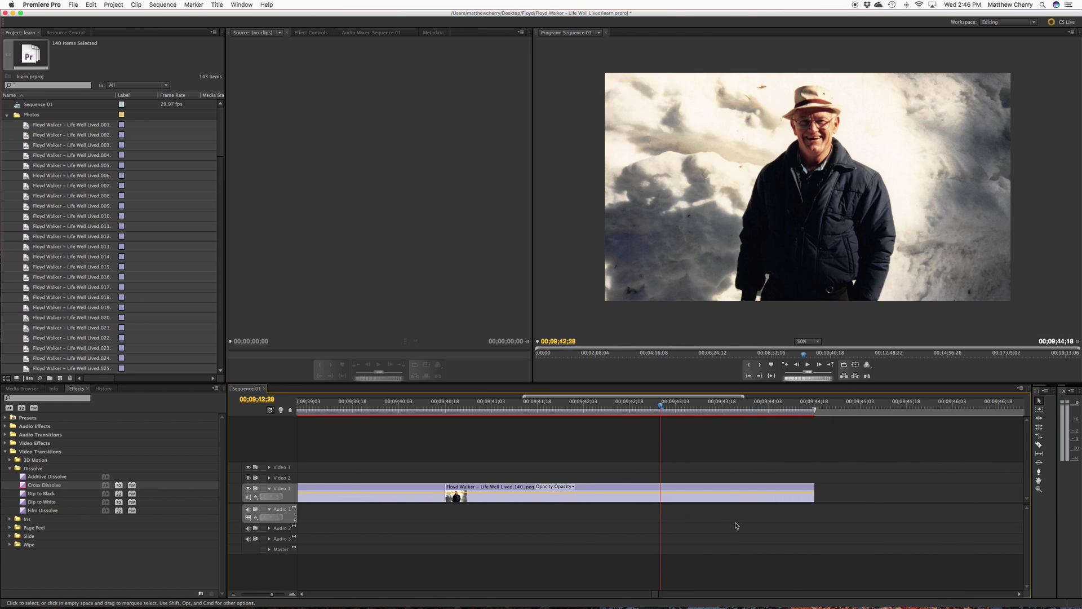
{"action": "left_click", "coordinate": [261, 594]}
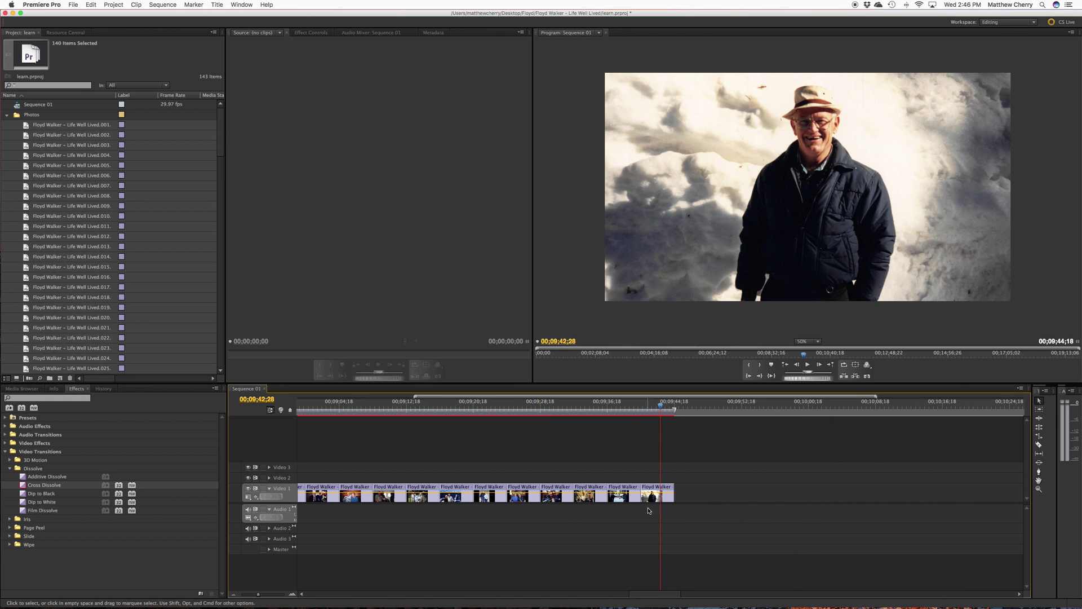
{"action": "left_click_drag", "start_coordinate": [674, 493], "coordinate": [754, 496]}
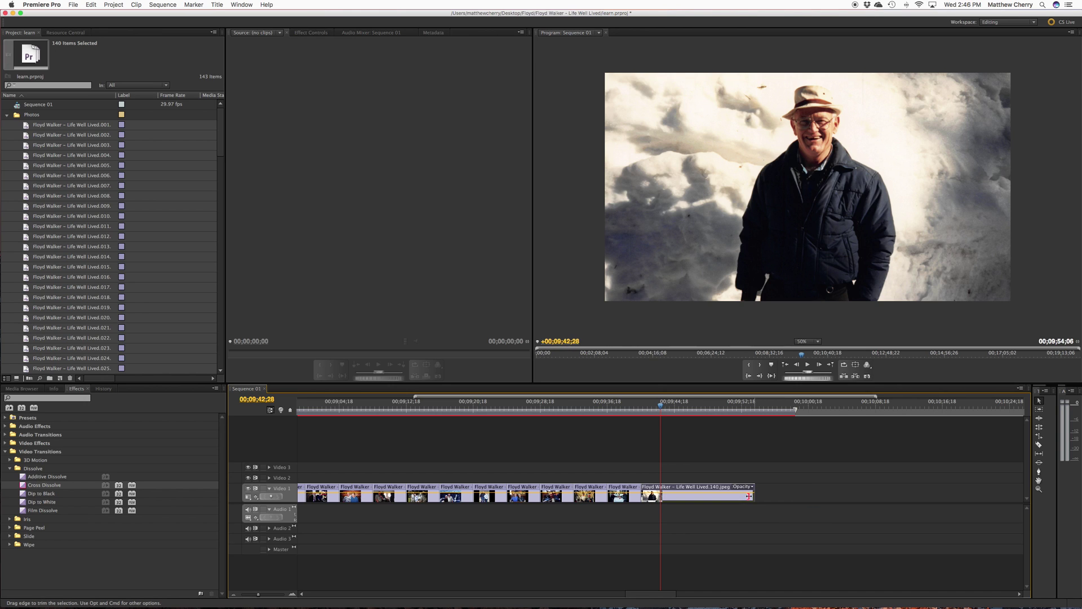
Keyframe the last photo's opacity down to fade it to black, then preview the fade.
{"action": "left_click", "coordinate": [697, 405]}
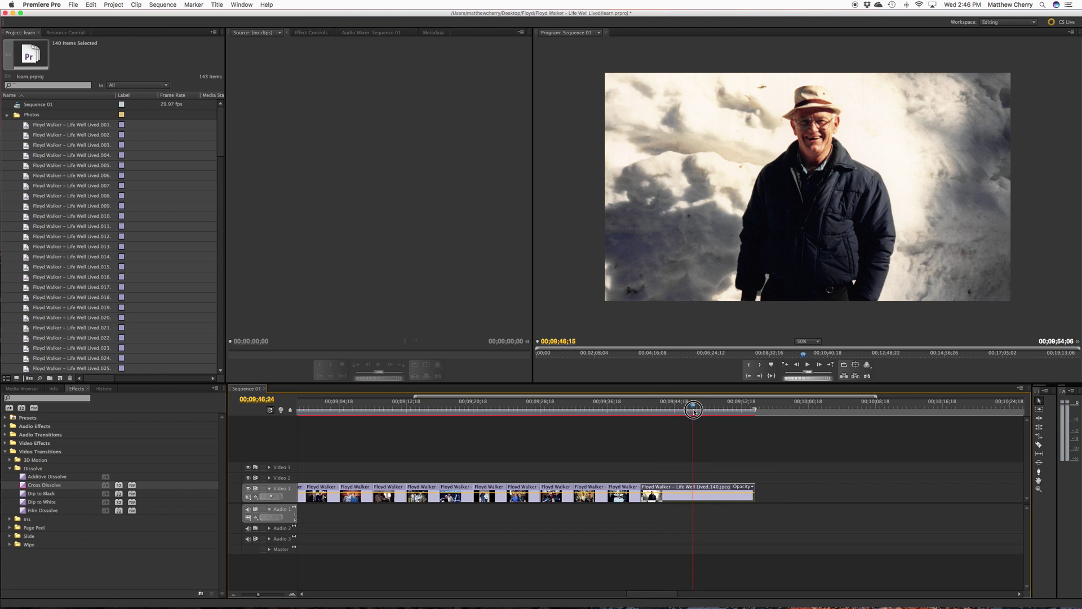
{"action": "left_click", "coordinate": [697, 494], "text": "super"}
{"action": "left_click_drag", "start_coordinate": [720, 495], "coordinate": [720, 498]}
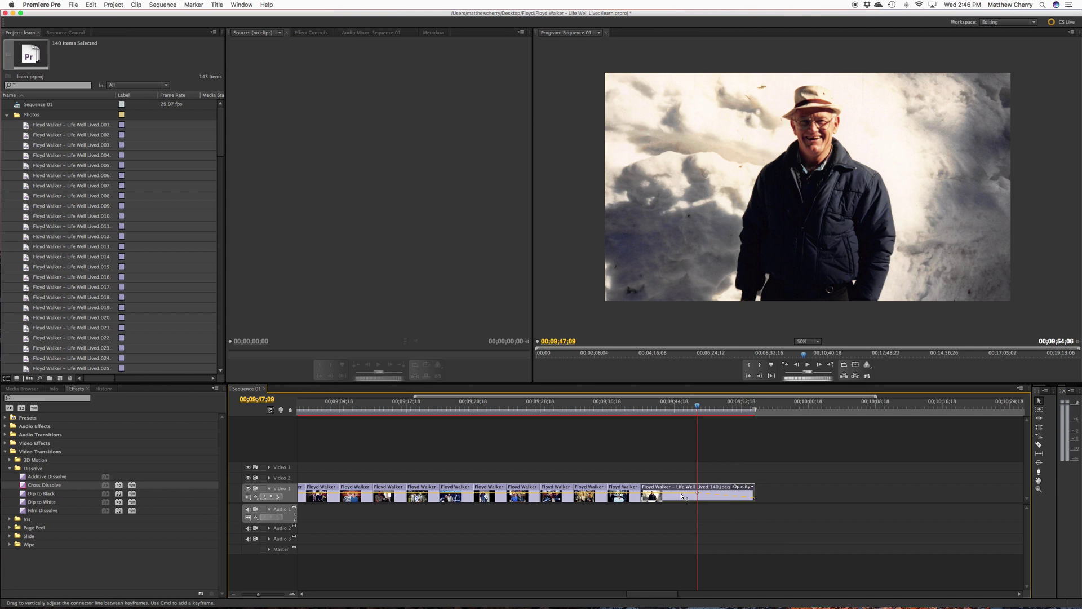
{"action": "left_click_drag", "start_coordinate": [683, 497], "coordinate": [684, 496]}
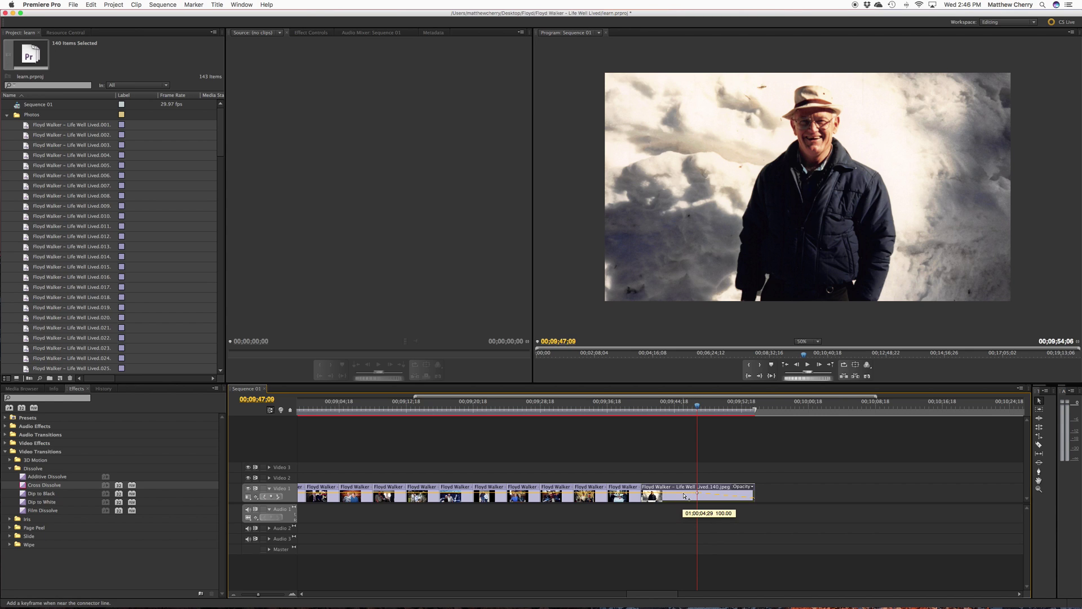
{"action": "left_click_drag", "start_coordinate": [683, 496], "coordinate": [692, 496]}
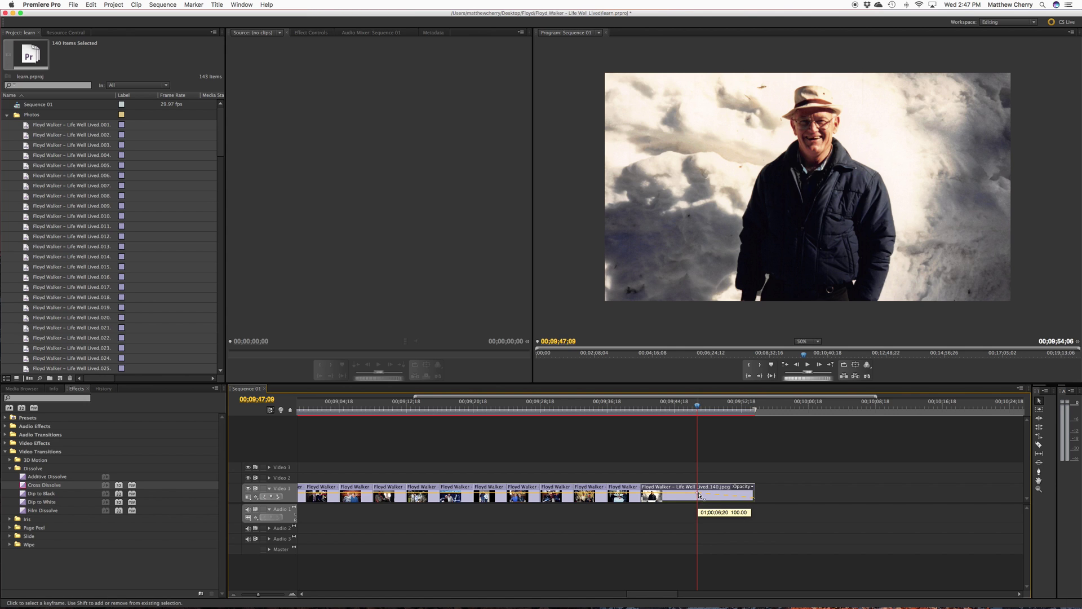
{"action": "left_click", "coordinate": [634, 409]}
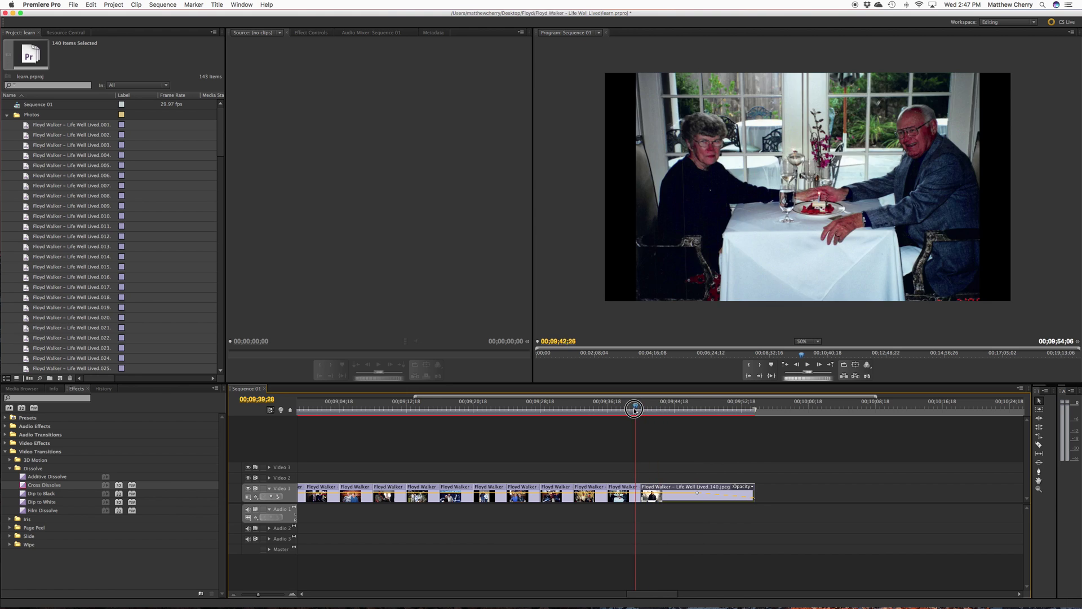
{"action": "left_click_drag", "start_coordinate": [635, 408], "coordinate": [756, 410]}
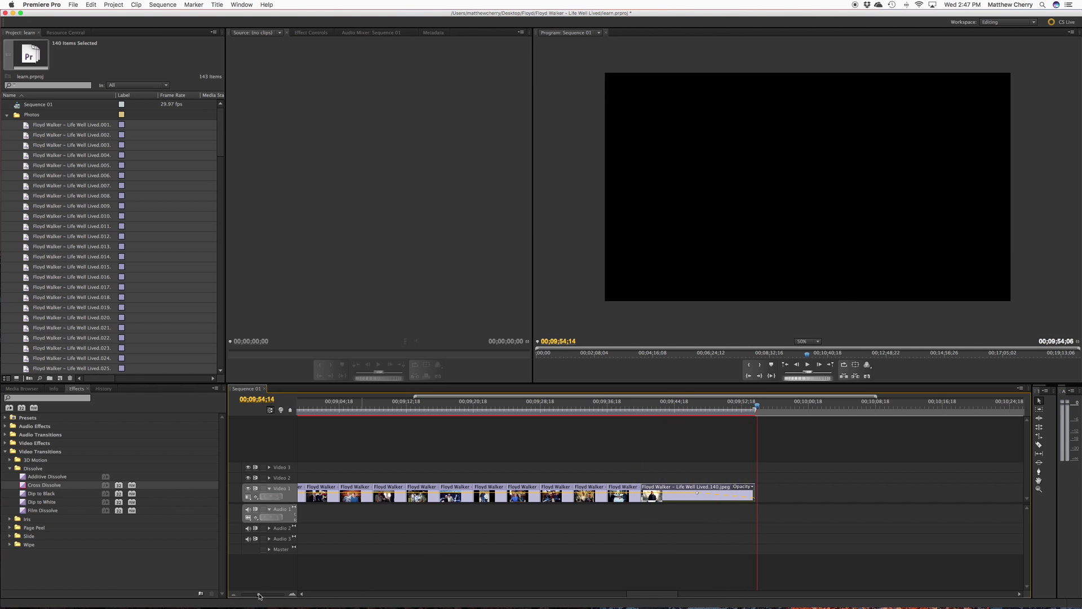
Move all photo clips left to start at 00;00;00;00, giving a 00;09;33;23 sequence.
{"action": "left_click_drag", "start_coordinate": [254, 597], "coordinate": [241, 594]}
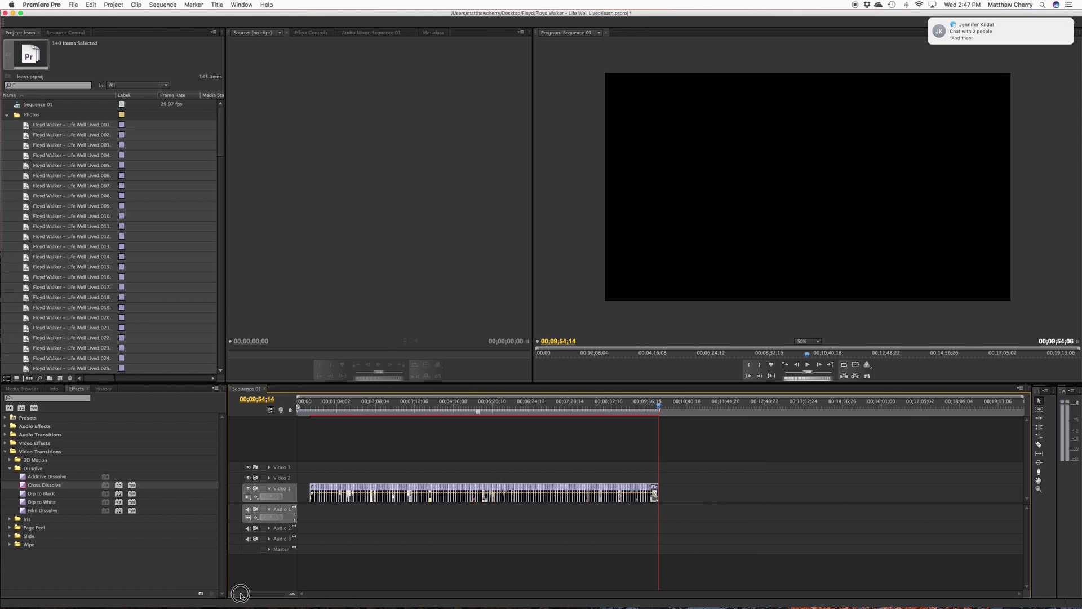
{"action": "left_click_drag", "start_coordinate": [636, 510], "coordinate": [313, 489]}
{"action": "left_click", "coordinate": [307, 403]}
{"action": "left_click_drag", "start_coordinate": [306, 405], "coordinate": [277, 405]}
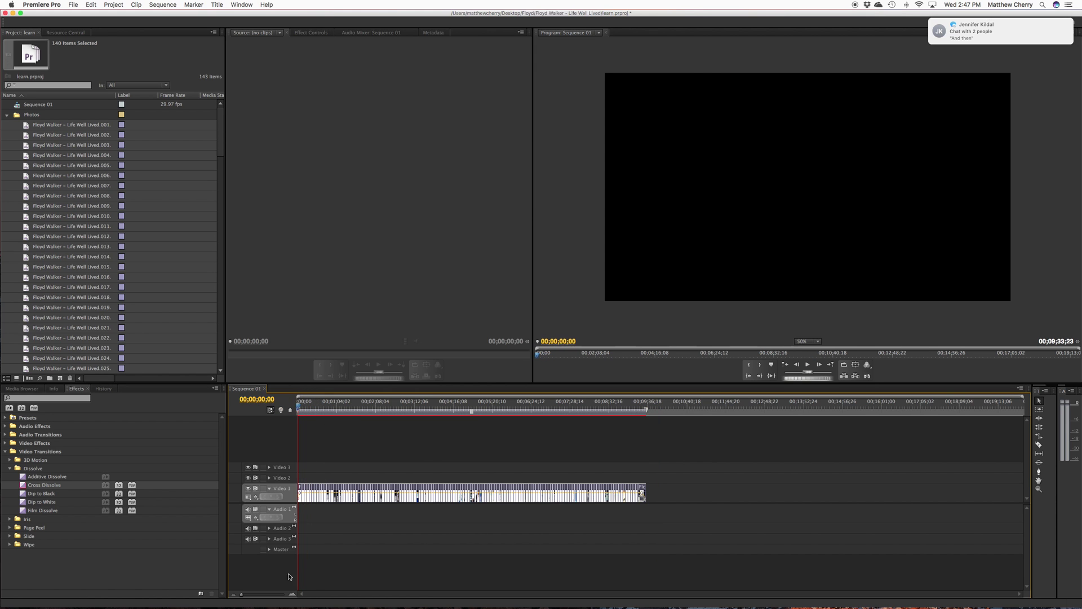
{"action": "left_click_drag", "start_coordinate": [246, 598], "coordinate": [254, 597]}
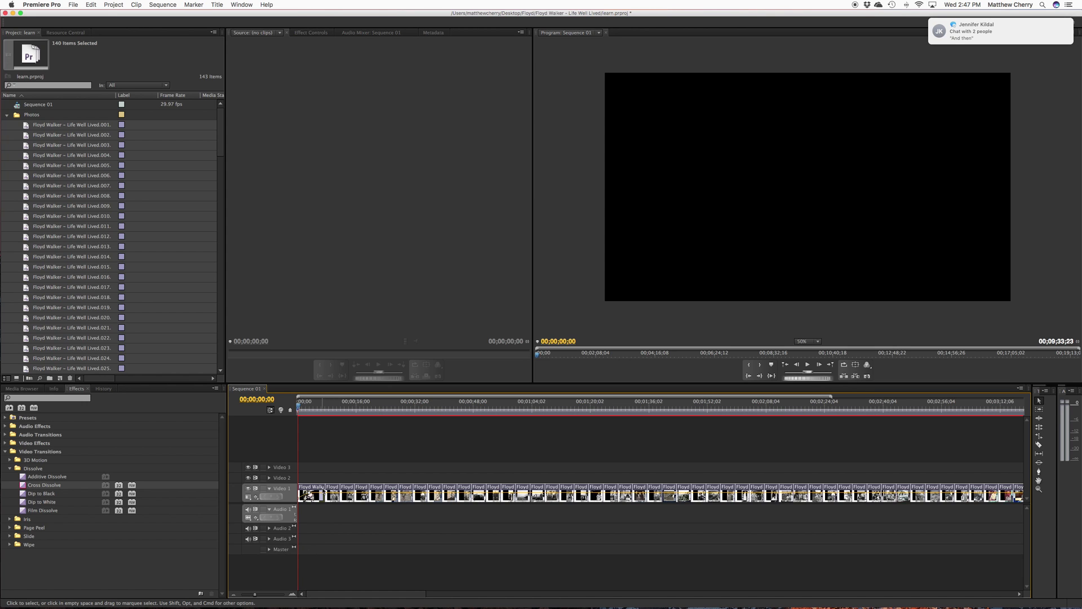
Collapse Photos, expand Music to show its three songs, and marquee-select all Video 1 clips.
{"action": "left_click", "coordinate": [6, 114]}
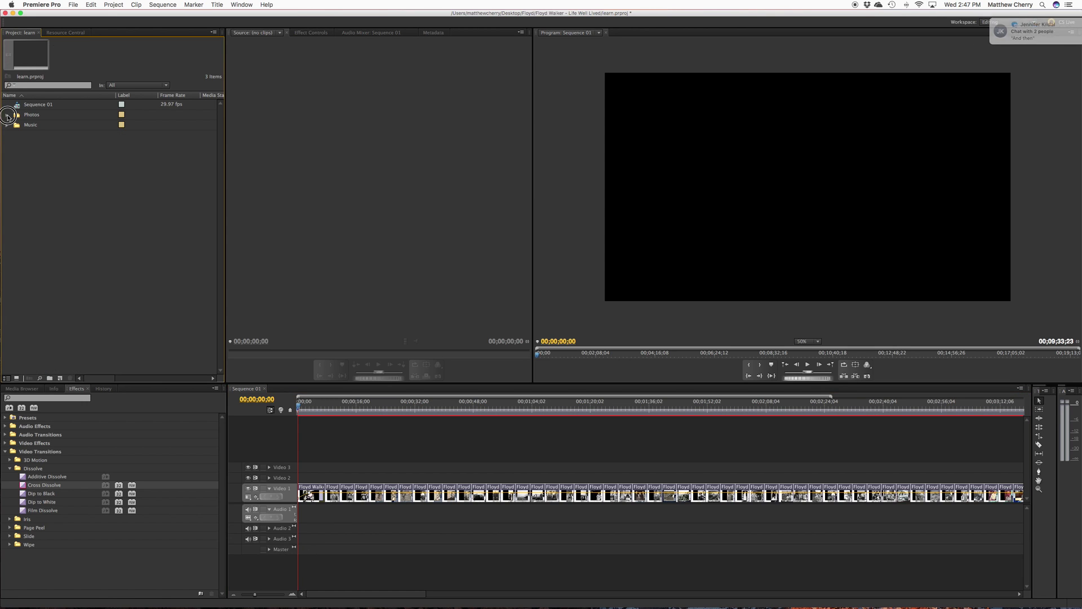
{"action": "left_click", "coordinate": [6, 125]}
{"action": "left_click", "coordinate": [51, 212]}
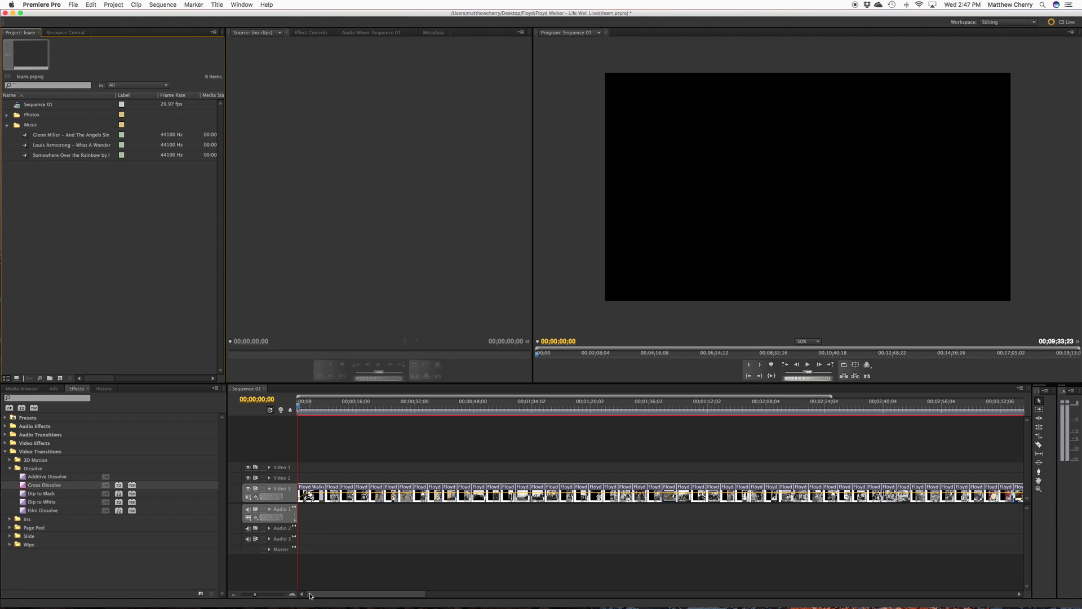
{"action": "left_click_drag", "start_coordinate": [257, 595], "coordinate": [249, 596]}
{"action": "left_click_drag", "start_coordinate": [834, 508], "coordinate": [301, 465]}
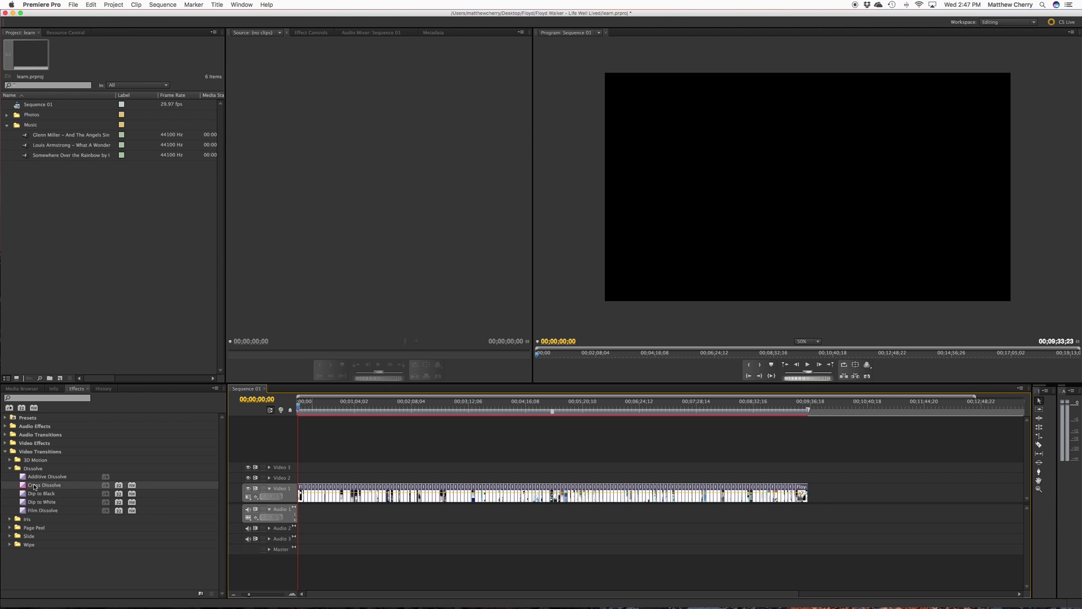
Make Cross Dissolve the default transition and apply it between all selected photo clips.
{"action": "right_click", "coordinate": [35, 486]}
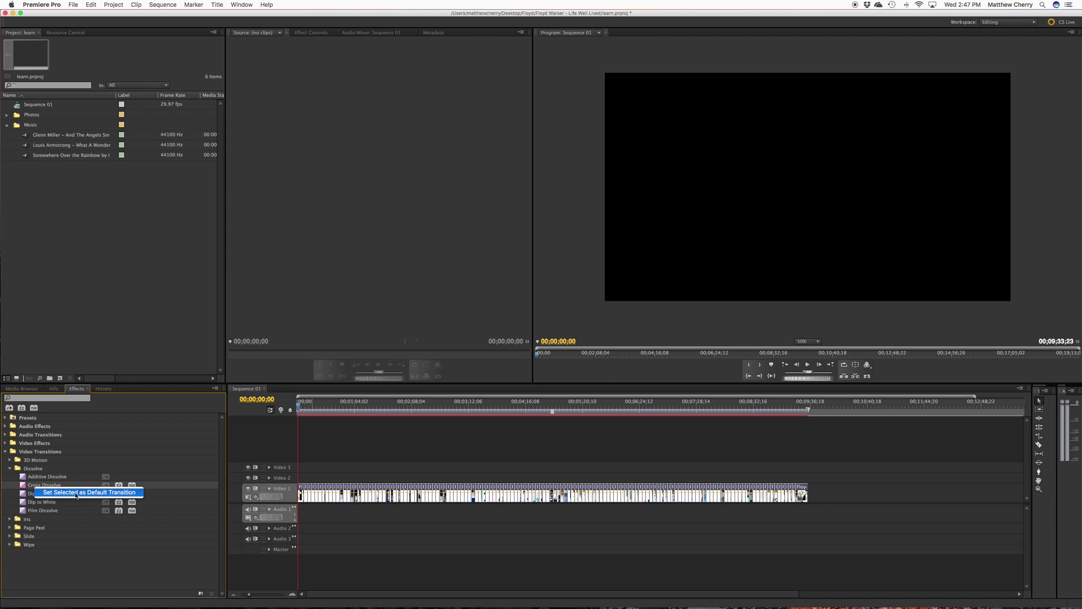
{"action": "left_click", "coordinate": [77, 493]}
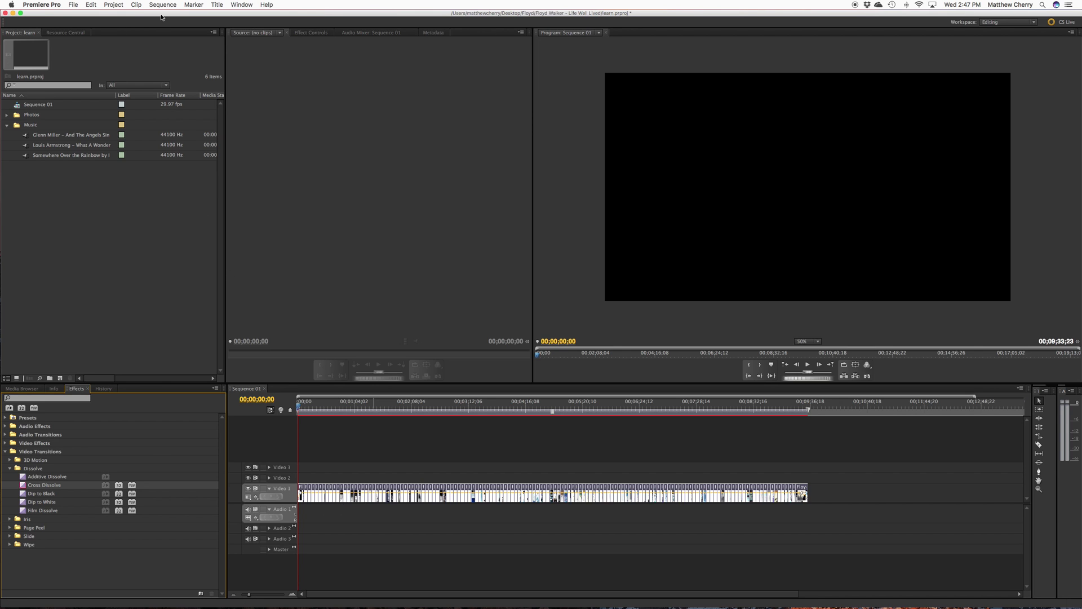
{"action": "left_click", "coordinate": [133, 5]}
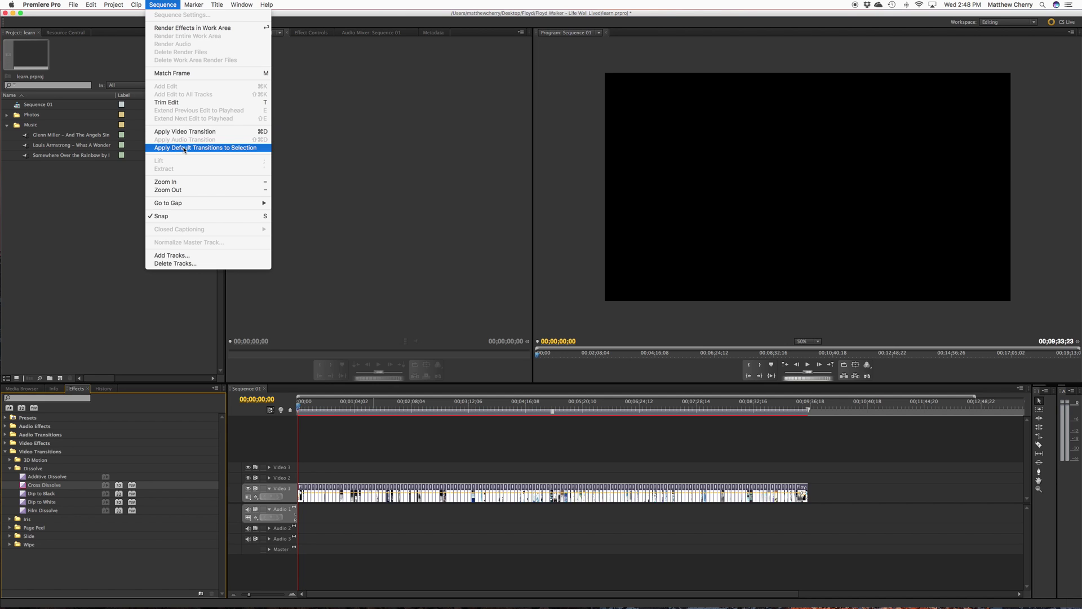
{"action": "left_click", "coordinate": [243, 152]}
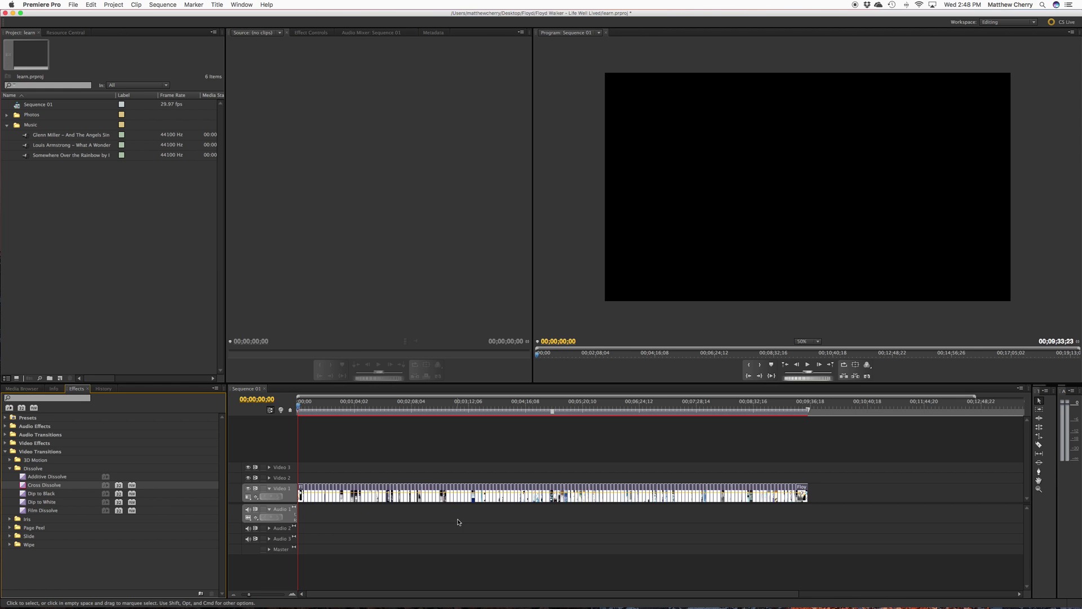
Play the start of the montage to preview the opening fade-in and first cross dissolve.
{"action": "left_click", "coordinate": [282, 408]}
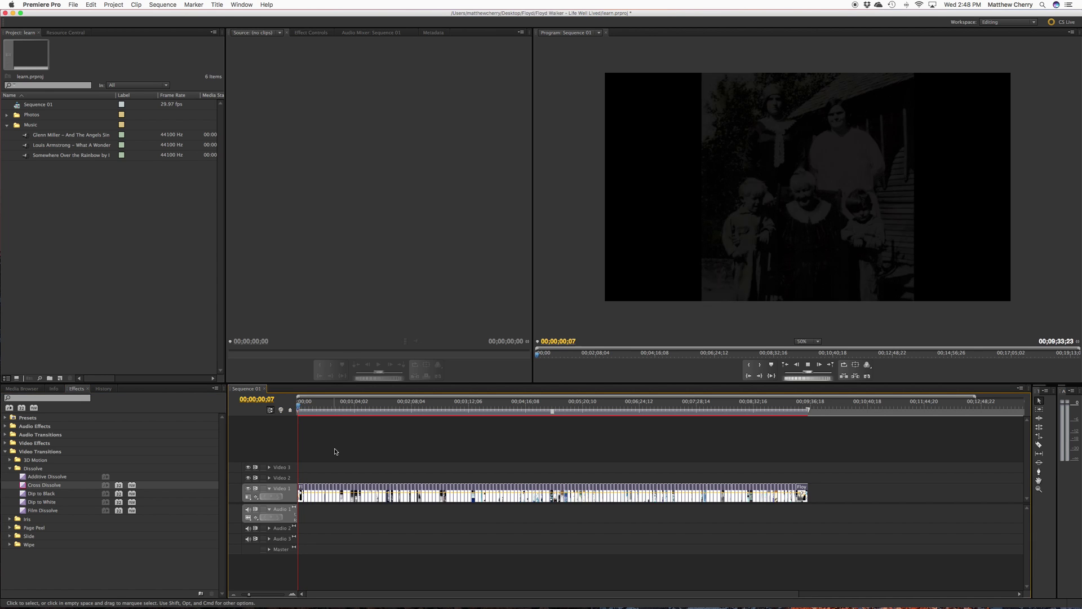
{"action": "left_click", "coordinate": [303, 409]}
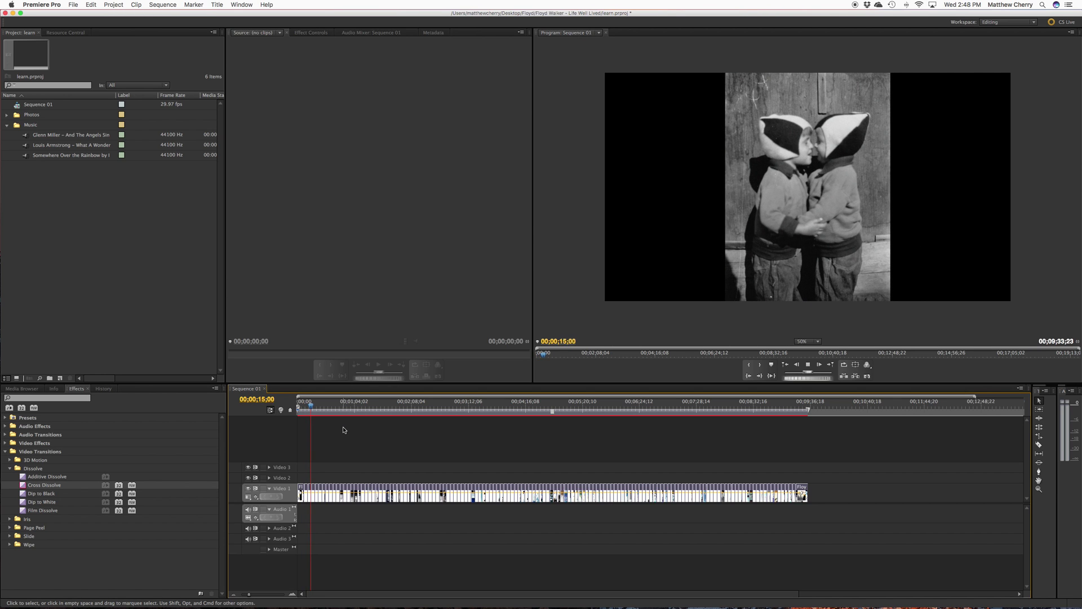
{"action": "key", "text": "space"}
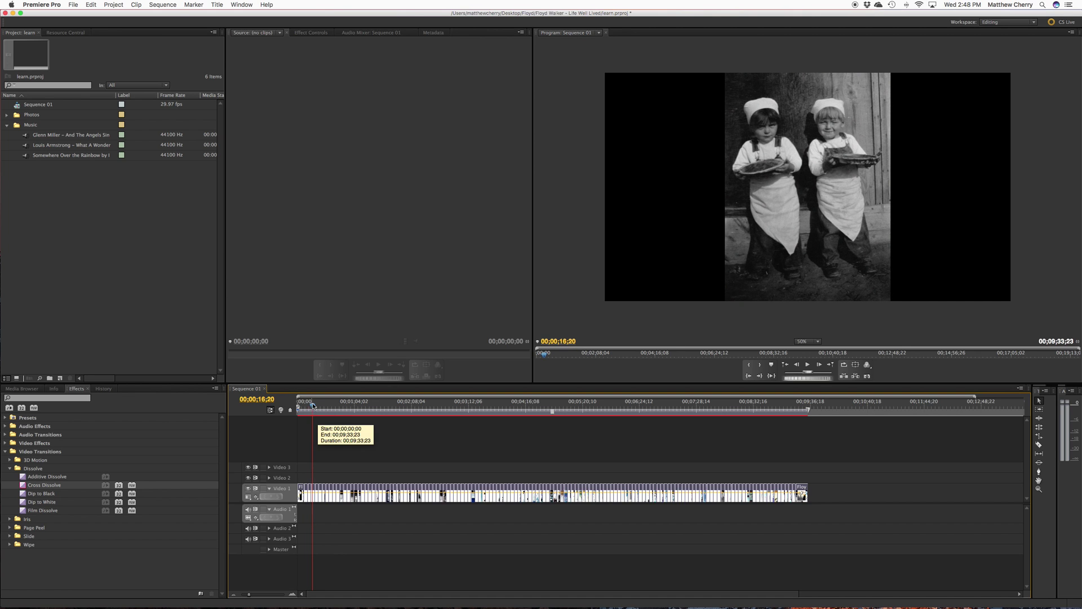
Reapply the default transitions to the selected clips, then move to the family photo near 00;02;58.
{"action": "left_click", "coordinate": [164, 6]}
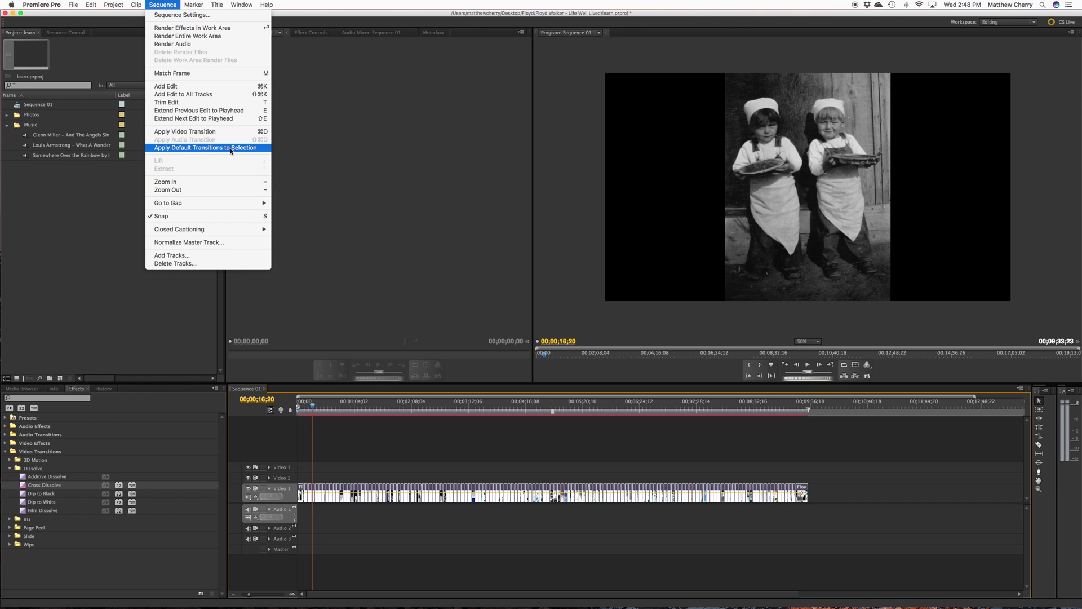
{"action": "left_click", "coordinate": [190, 147]}
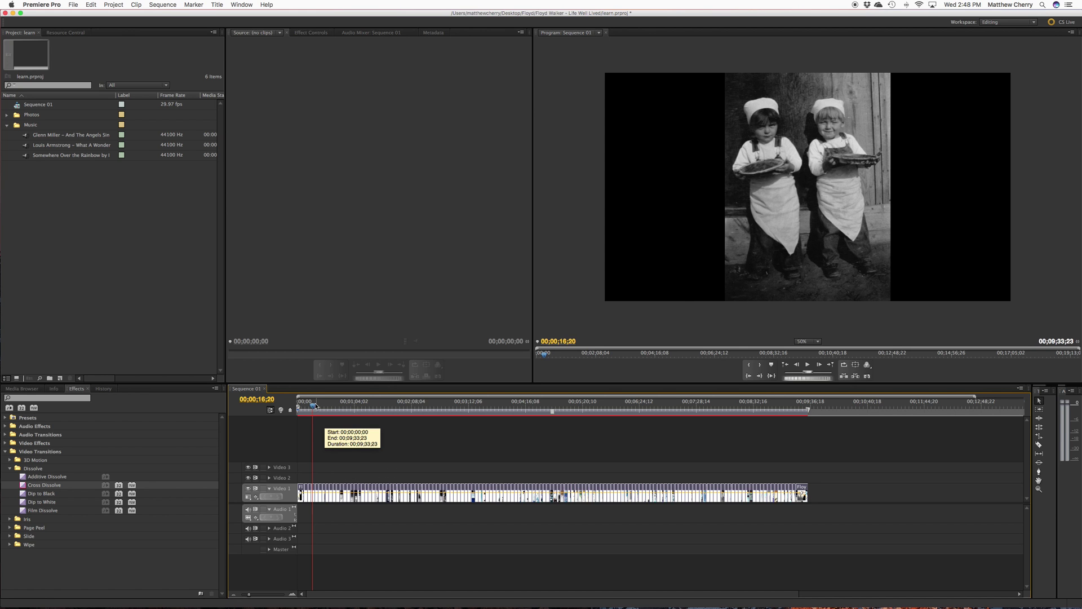
{"action": "left_click_drag", "start_coordinate": [317, 404], "coordinate": [456, 417]}
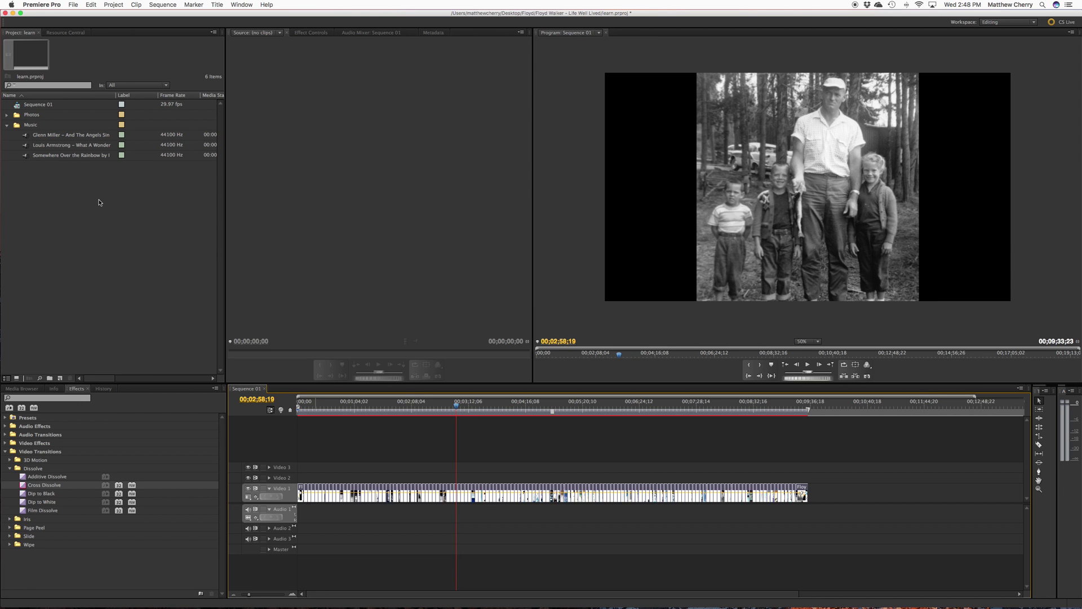
Place the Glenn Miller song on Audio 1, 'Somewhere Over the Rainbow' on Audio 2, and Louis Armstrong later on Audio 1.
{"action": "left_click_drag", "start_coordinate": [37, 135], "coordinate": [299, 512]}
{"action": "left_click_drag", "start_coordinate": [44, 155], "coordinate": [427, 512]}
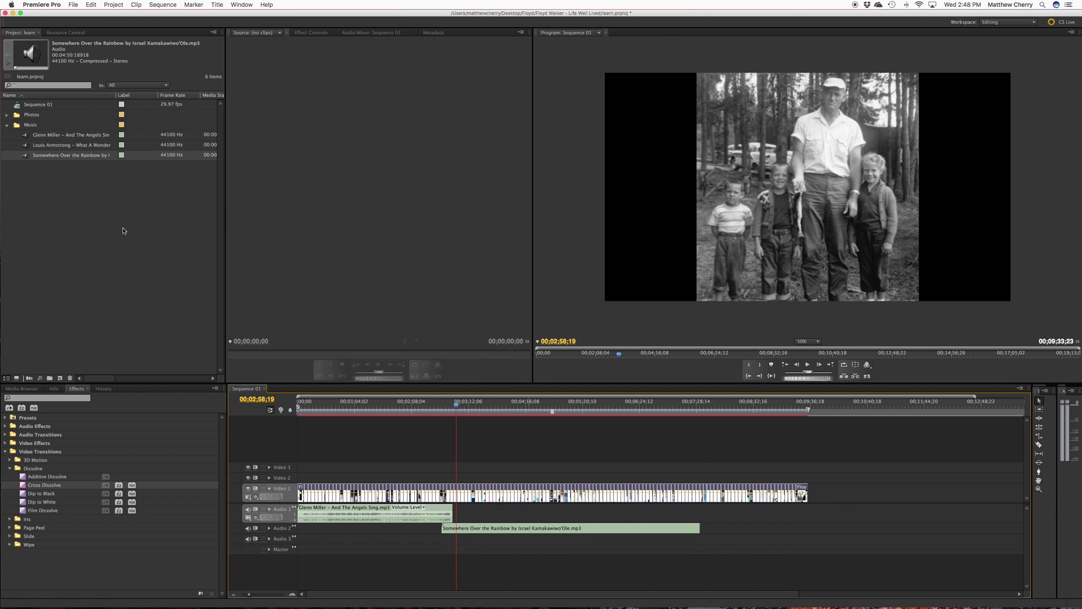
{"action": "left_click_drag", "start_coordinate": [44, 145], "coordinate": [686, 514]}
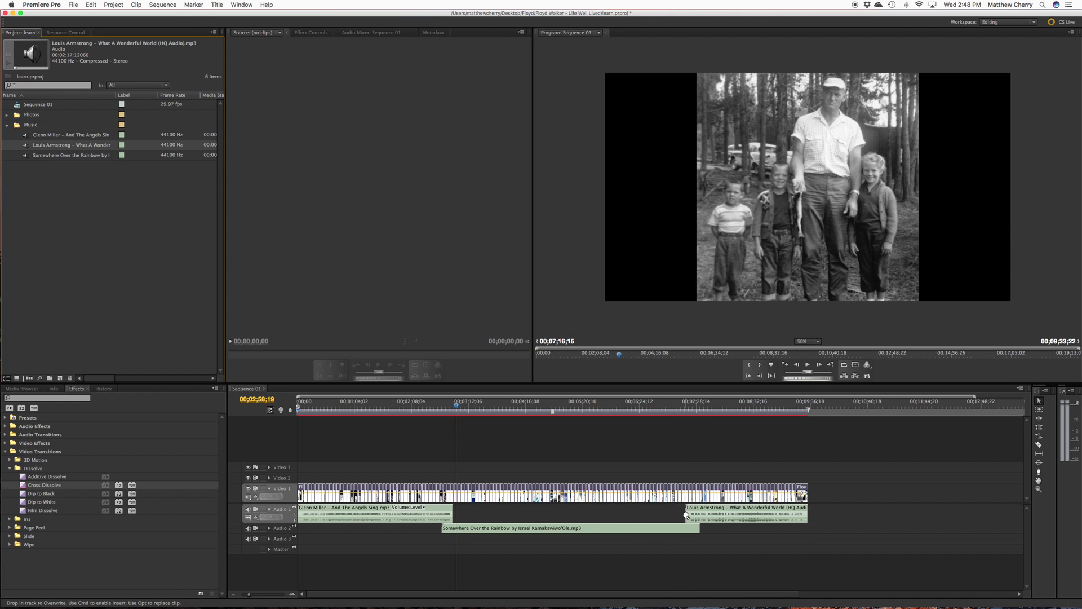
Zoom the timeline in and move the 'Somewhere Over the Rainbow' clip down to Audio 3.
{"action": "left_click", "coordinate": [559, 531]}
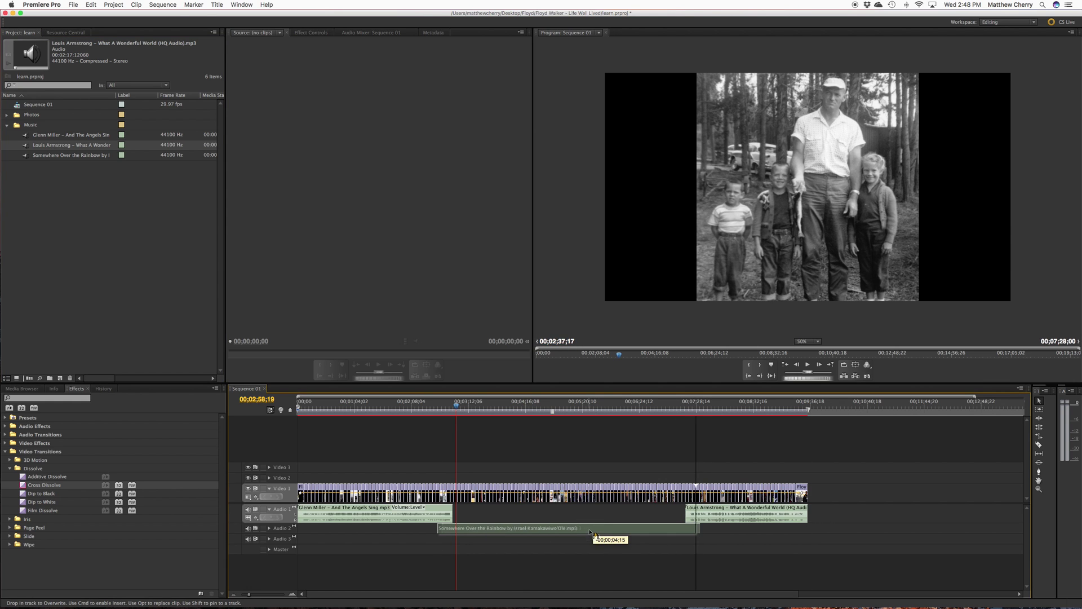
{"action": "left_click_drag", "start_coordinate": [248, 594], "coordinate": [259, 595]}
{"action": "left_click_drag", "start_coordinate": [560, 534], "coordinate": [657, 539]}
Put 'Somewhere Over the Rainbow' back on Audio 2 and fade the Glenn Miller song out to silence with volume keyframes.
{"action": "left_click", "coordinate": [560, 510]}
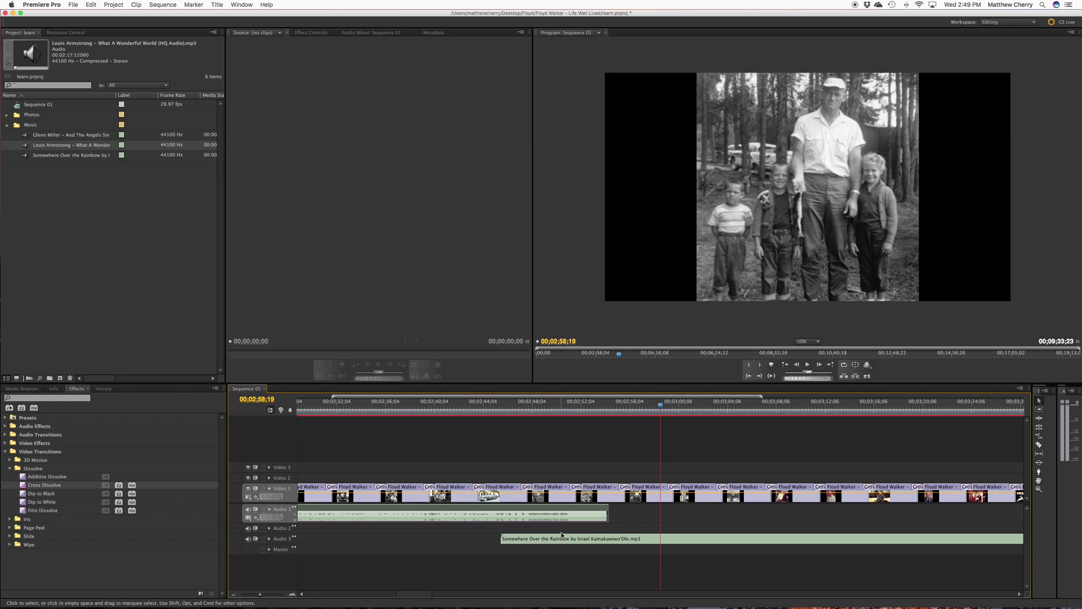
{"action": "left_click_drag", "start_coordinate": [561, 537], "coordinate": [547, 520]}
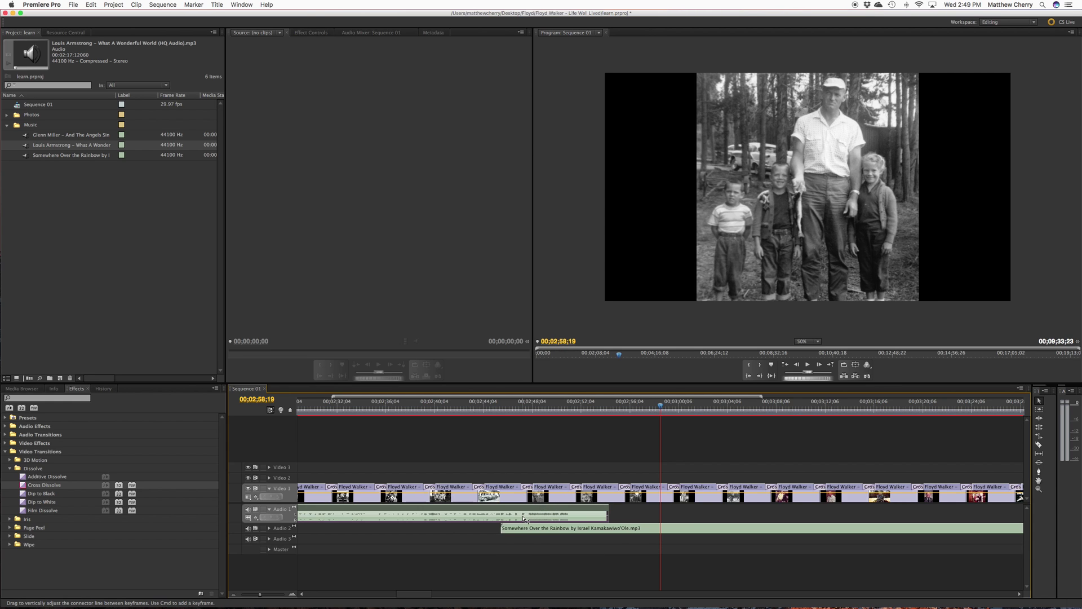
{"action": "mouse_move", "coordinate": [523, 518]}
{"action": "left_click", "coordinate": [529, 517], "text": "super"}
{"action": "mouse_move", "coordinate": [528, 517]}
{"action": "left_mouse_down"}
{"action": "mouse_move", "coordinate": [574, 519]}
{"action": "mouse_move", "coordinate": [538, 528]}
{"action": "left_mouse_up"}
At 00;02;45;13, keyframe a fade-out on the Rainbow clip under the Louis Armstrong song, then zoom out.
{"action": "left_click", "coordinate": [498, 405]}
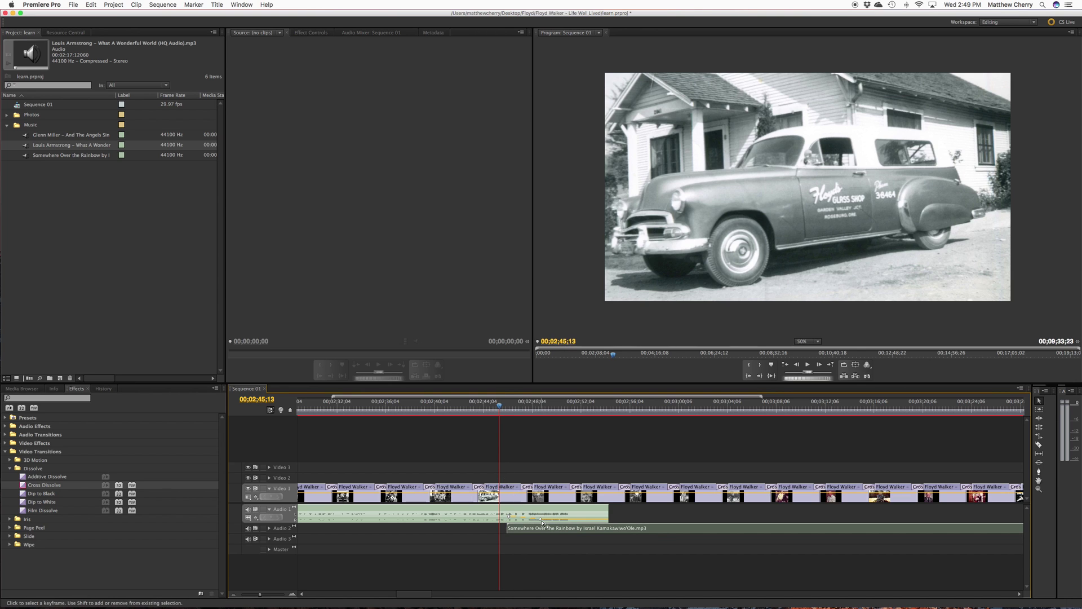
{"action": "left_click_drag", "start_coordinate": [425, 584], "coordinate": [584, 587]}
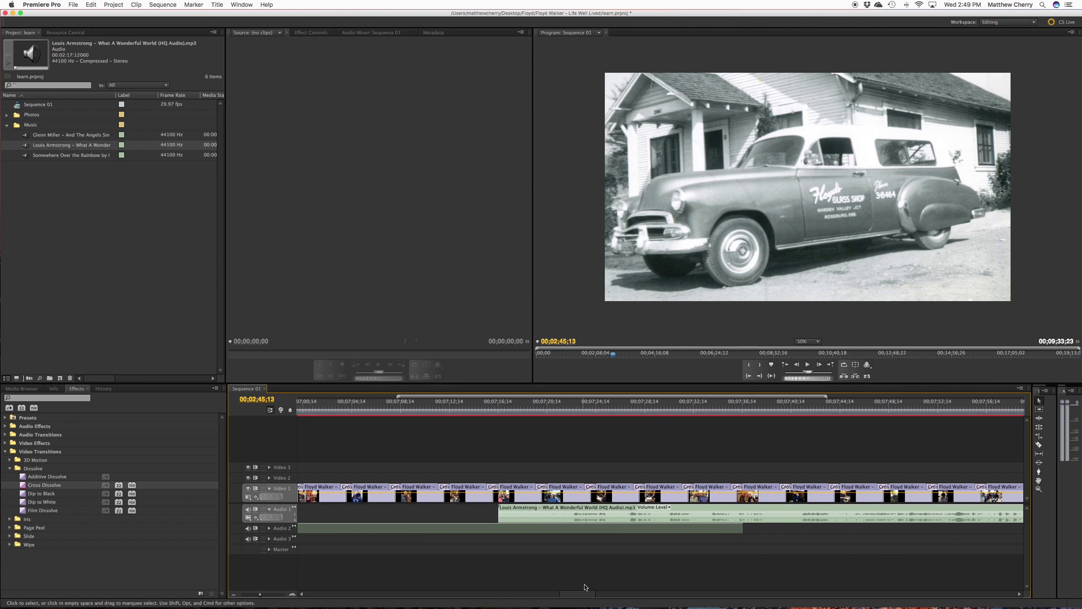
{"action": "left_click", "coordinate": [270, 528]}
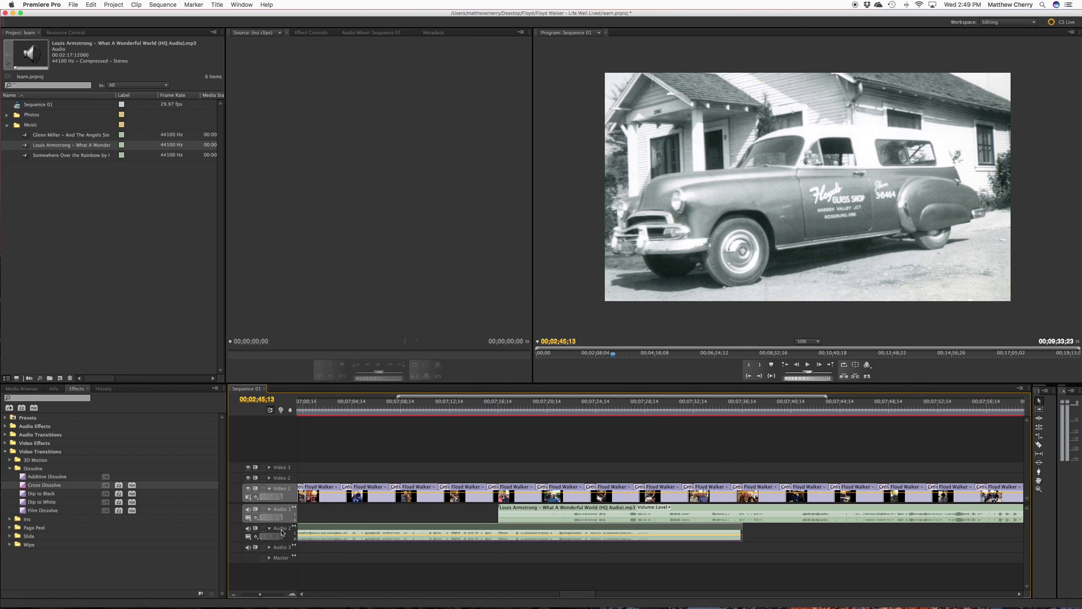
{"action": "left_click", "coordinate": [492, 534]}
{"action": "left_click", "coordinate": [492, 536], "text": "super"}
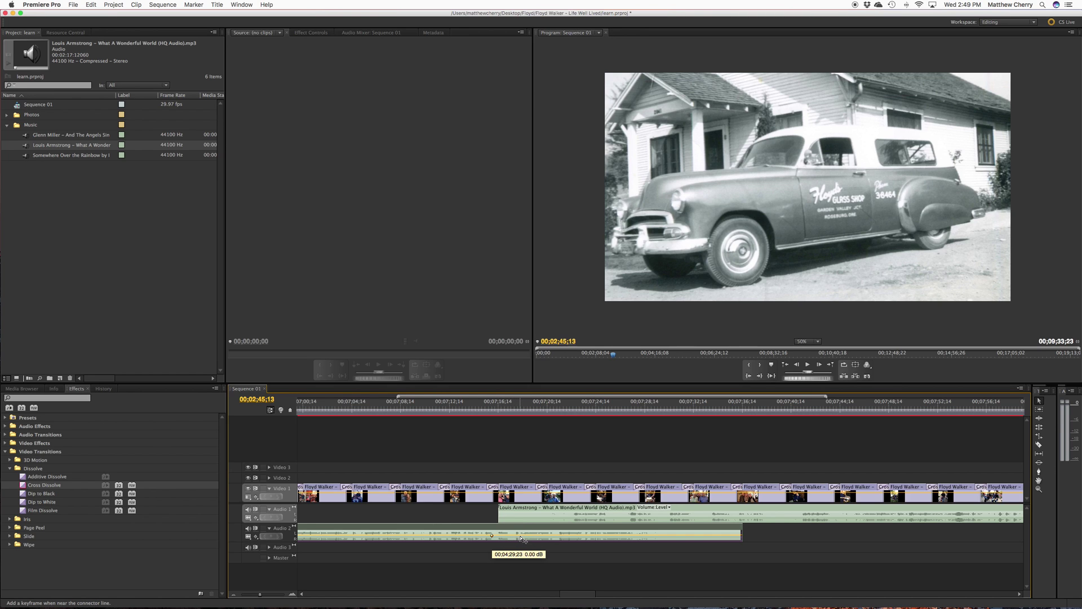
{"action": "left_click", "coordinate": [521, 538], "text": "super"}
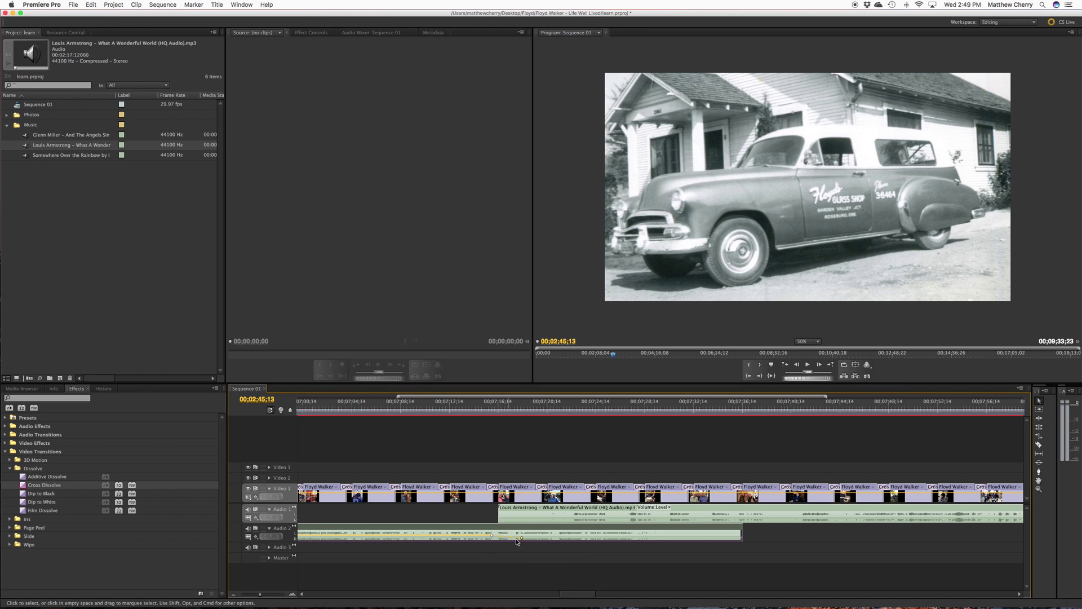
{"action": "left_click_drag", "start_coordinate": [522, 537], "coordinate": [533, 537]}
{"action": "left_click_drag", "start_coordinate": [260, 594], "coordinate": [245, 596]}
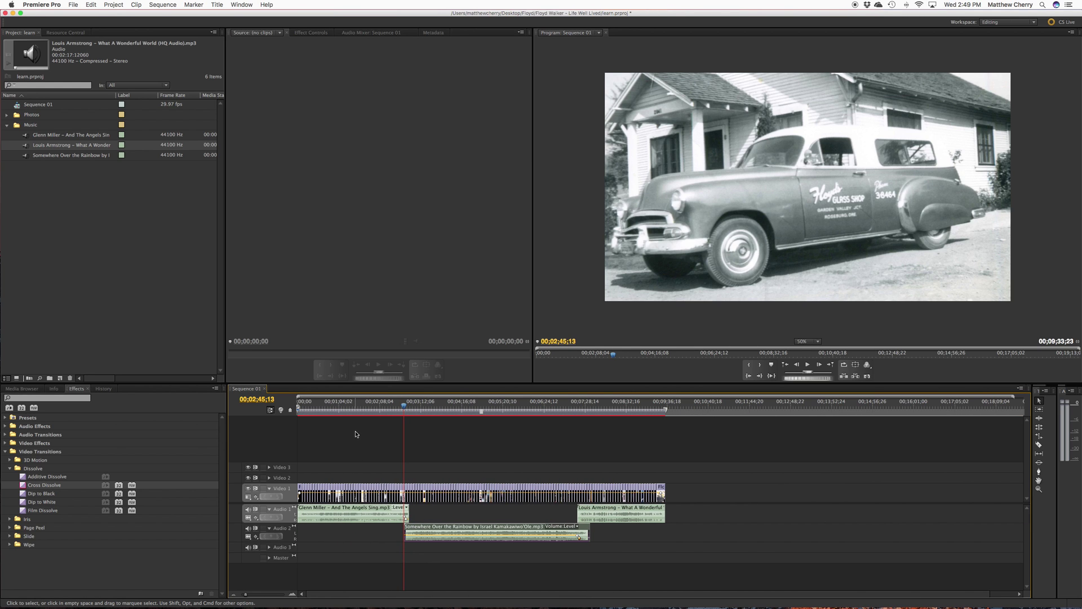
Collapse the Music folder, reapply the default transitions, and drag the playhead to the montage's end.
{"action": "left_click_drag", "start_coordinate": [368, 405], "coordinate": [357, 406]}
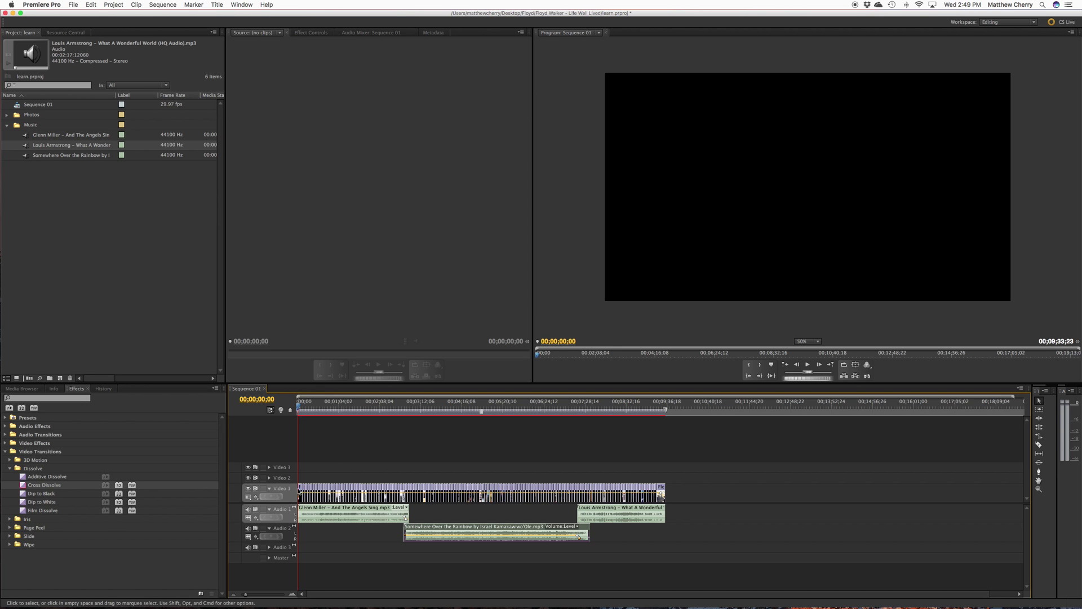
{"action": "left_click", "coordinate": [6, 124]}
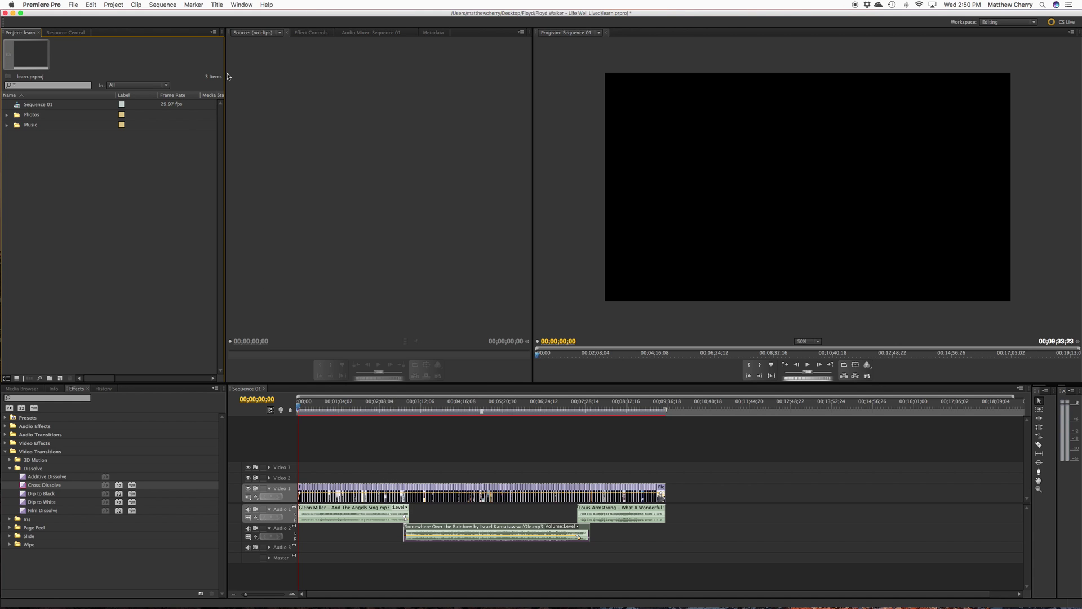
{"action": "left_click", "coordinate": [161, 4]}
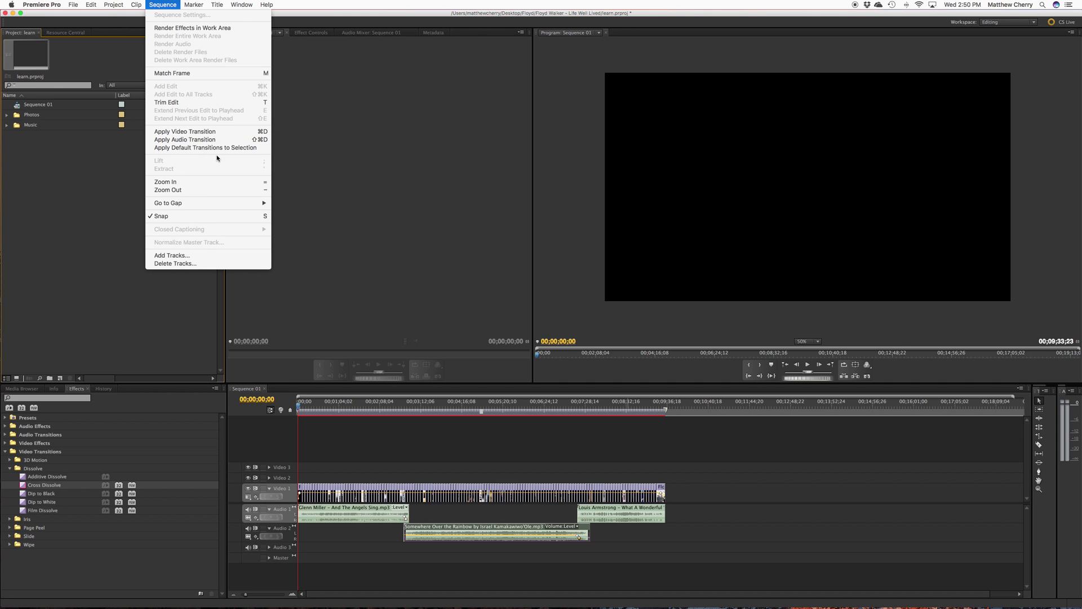
{"action": "left_click", "coordinate": [235, 149]}
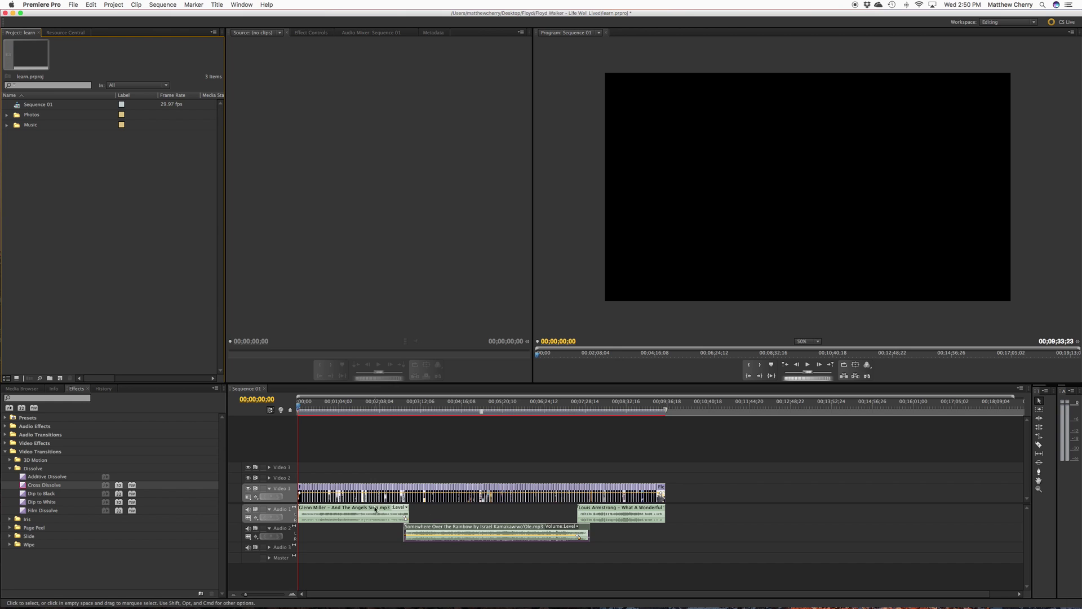
{"action": "left_click", "coordinate": [305, 409]}
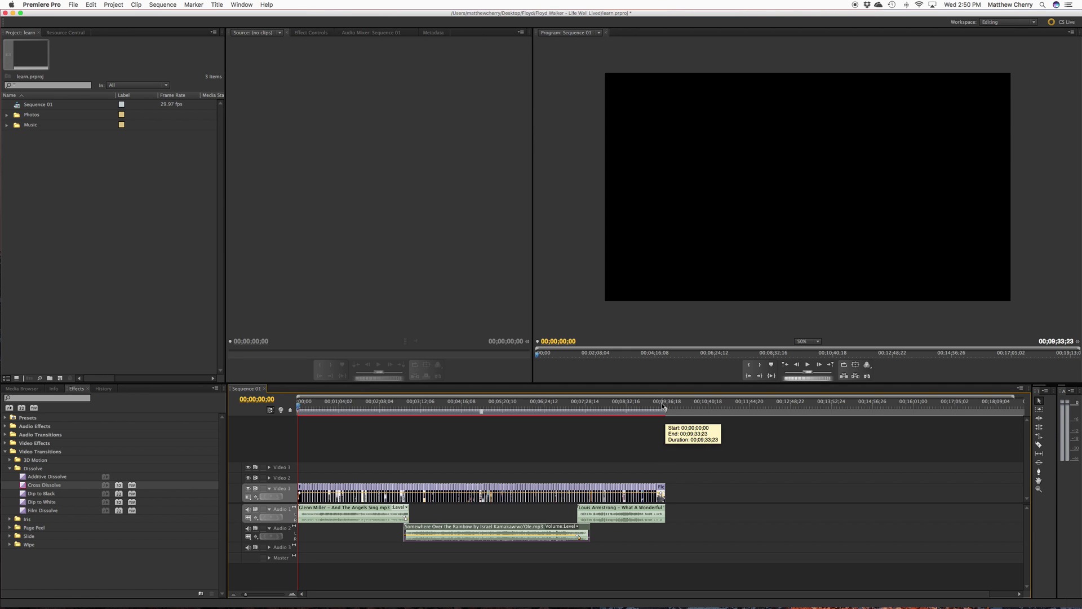
{"action": "left_click_drag", "start_coordinate": [663, 402], "coordinate": [669, 403]}
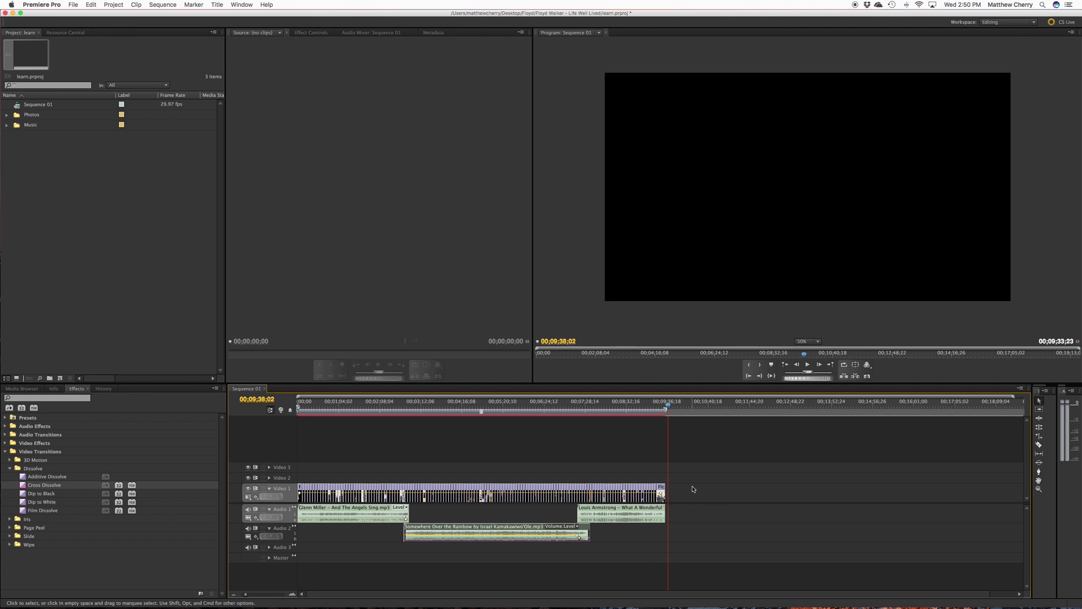